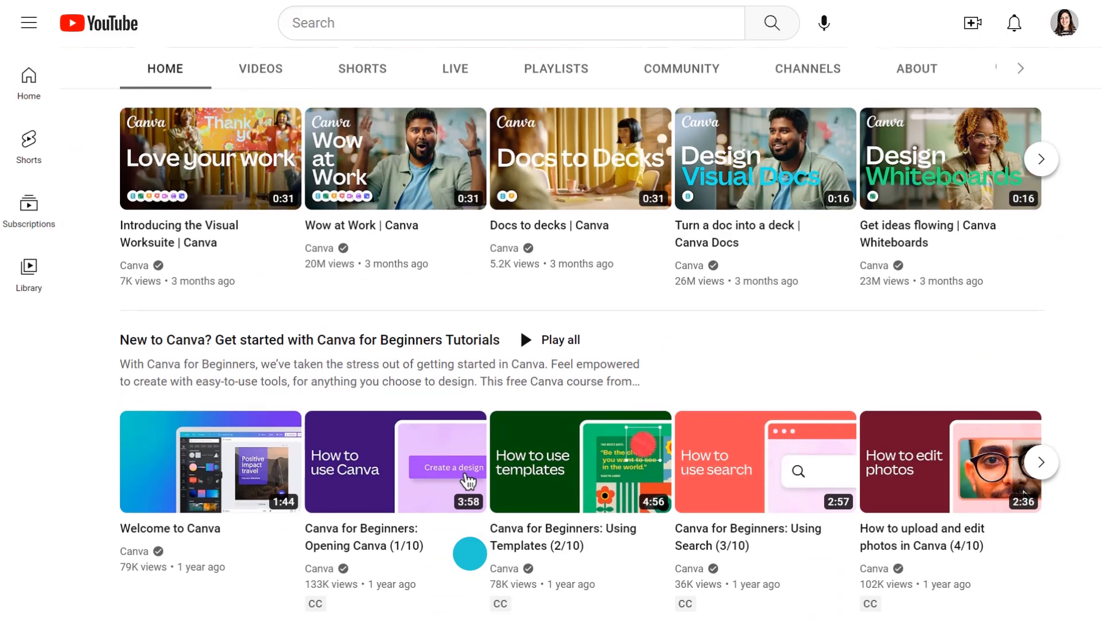
Open the "Tips from the team at Canva" playlist and browse its videos down to the Facebook ads maker entry.
scroll(469, 554, "down", 5)
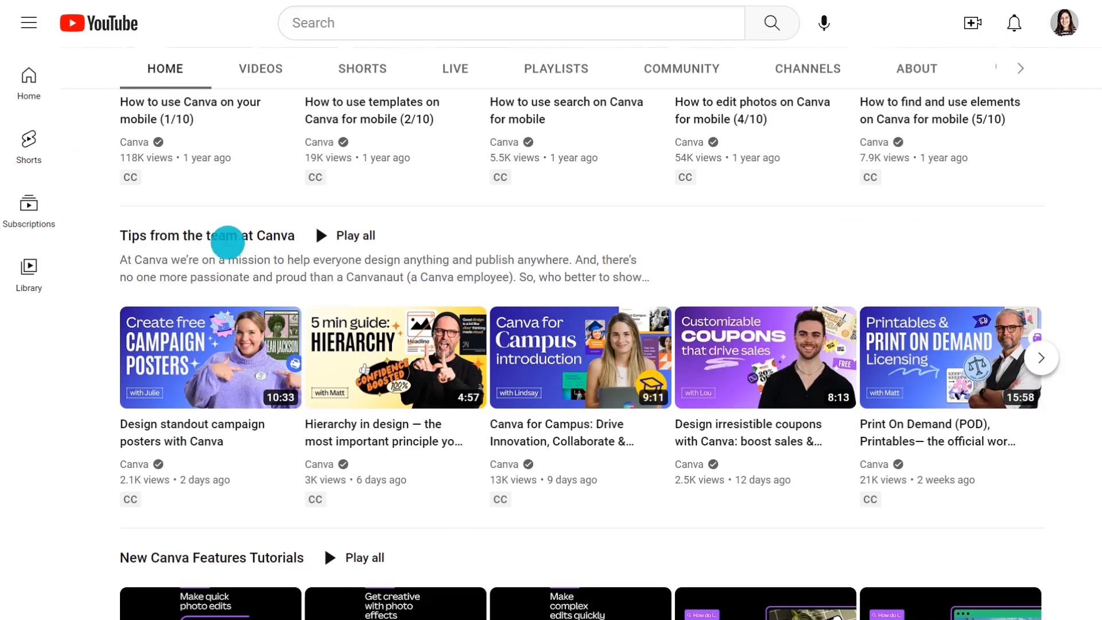
left_click(243, 261)
scroll(406, 373, "down", 7)
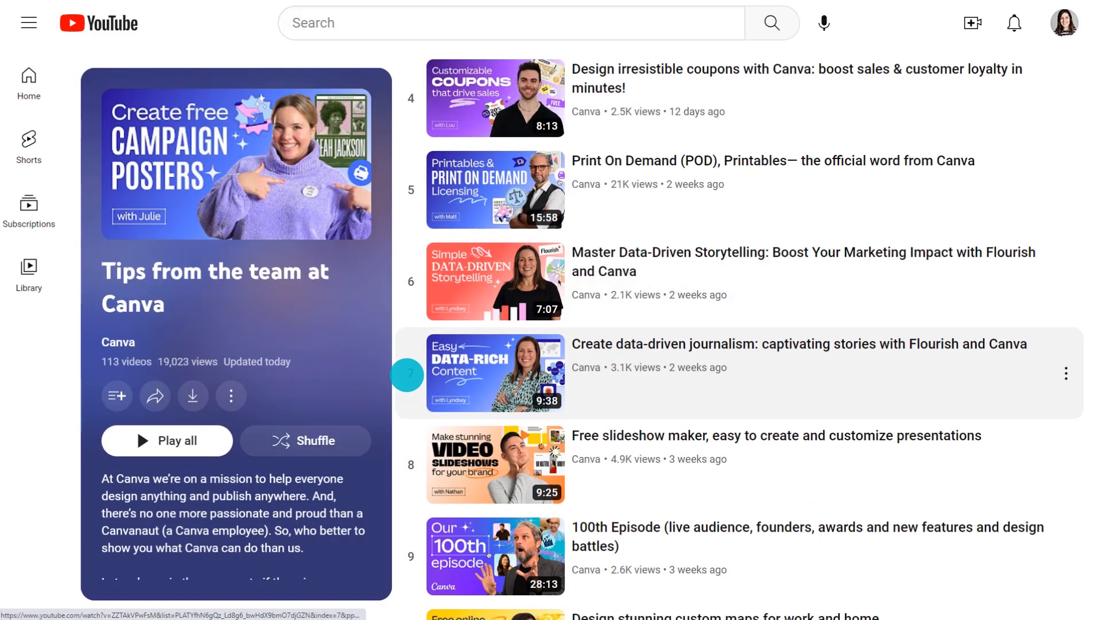
scroll(407, 375, "down", 7)
scroll(407, 374, "down", 6)
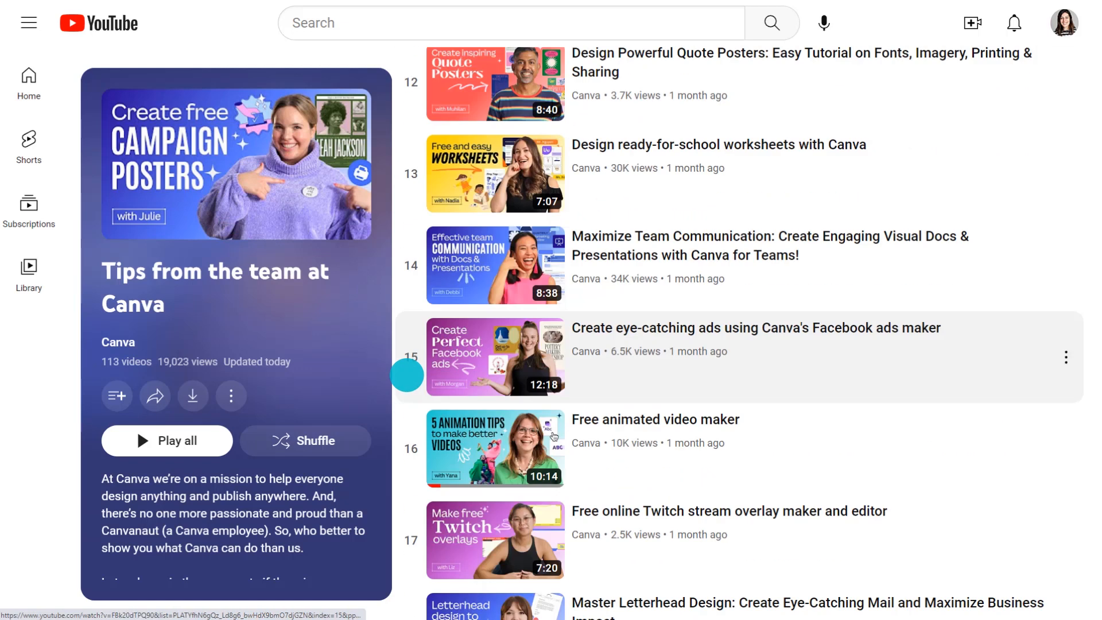
Open the video "Create eye-catching ads using Canva's Facebook ads maker" and subscribe to the Canva channel.
left_click(447, 364)
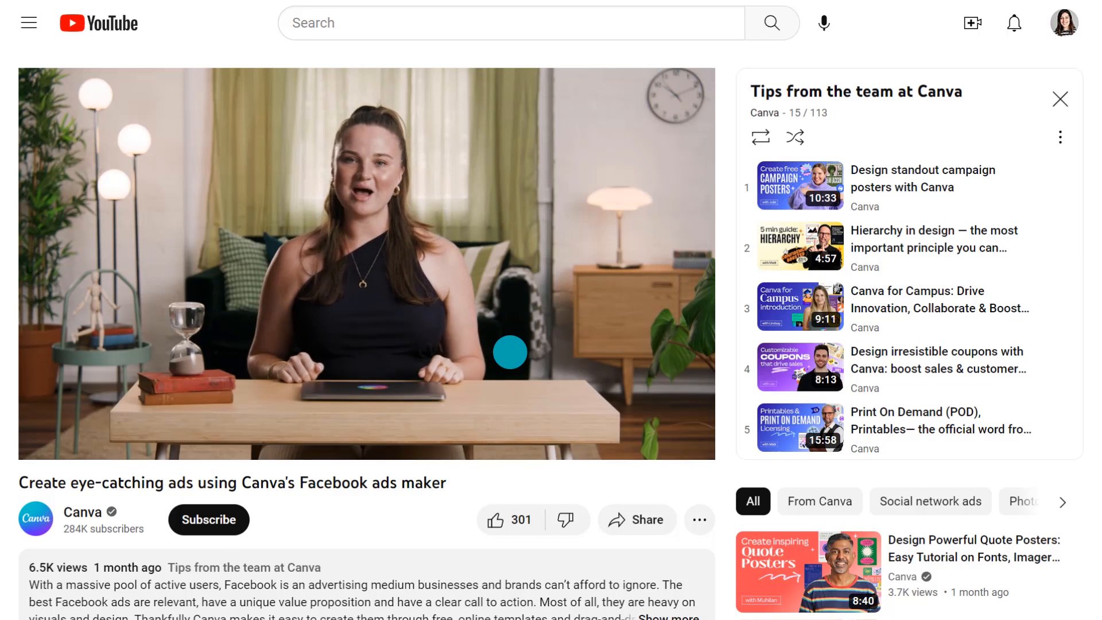
left_click(211, 519)
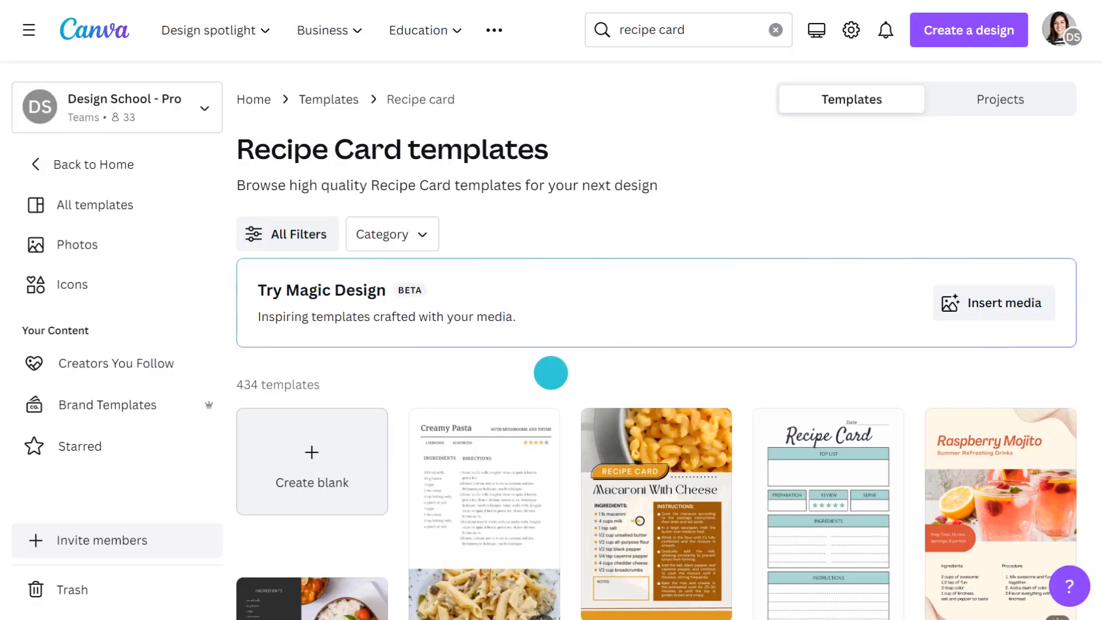
Browse the recipe card templates in Canva and open the Beige Fun & Playful Recipe Card for customizing.
scroll(550, 527, "down", 15)
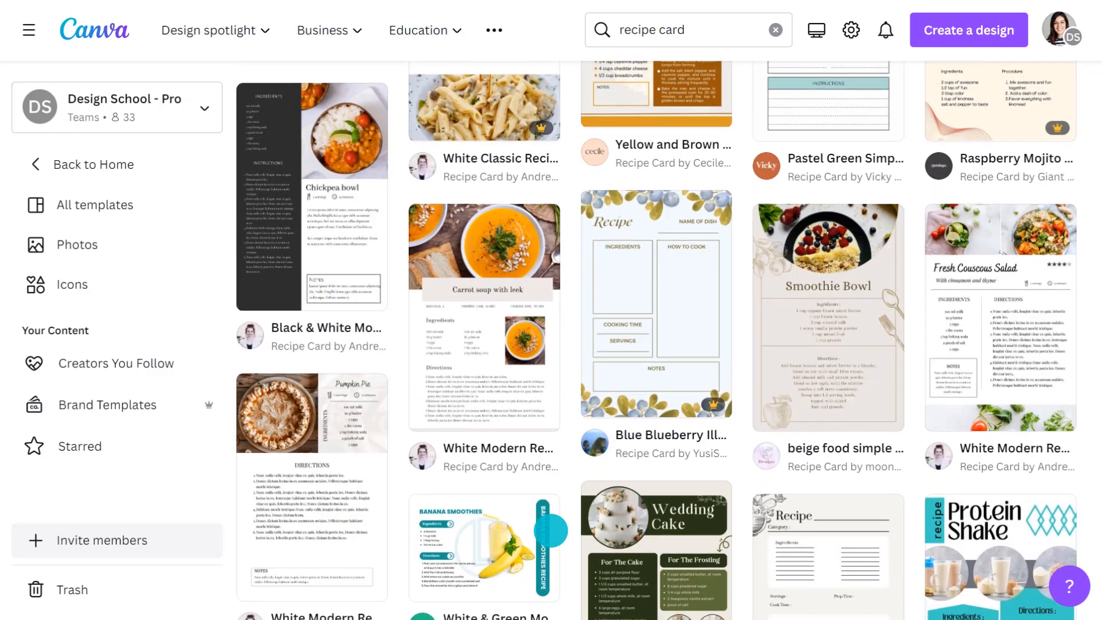
scroll(550, 530, "down", 8)
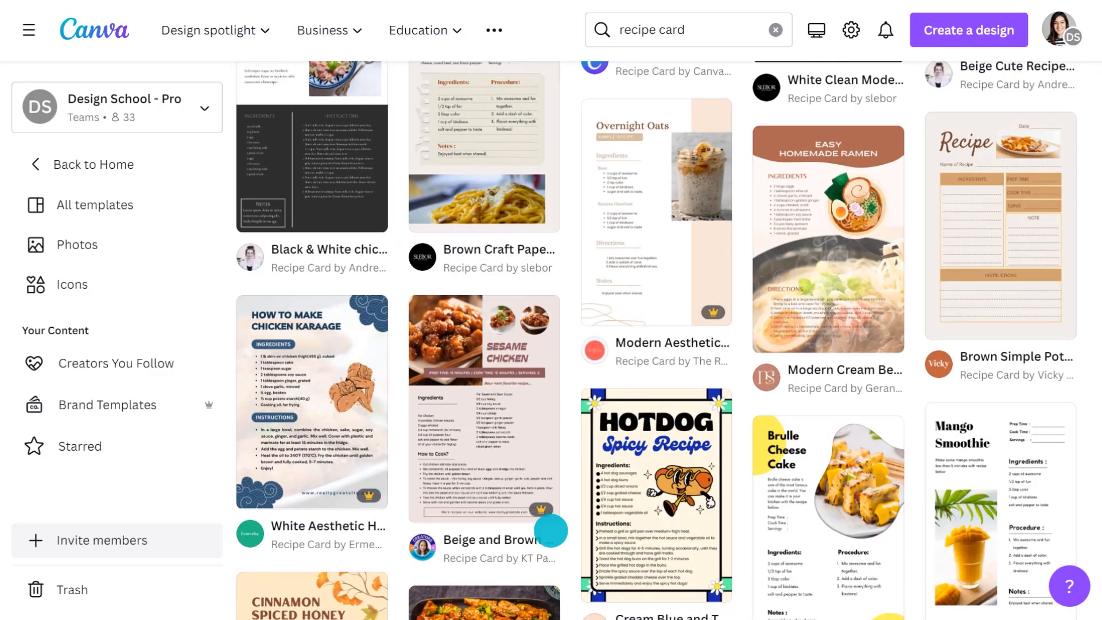
scroll(550, 530, "down", 9)
scroll(551, 531, "down", 10)
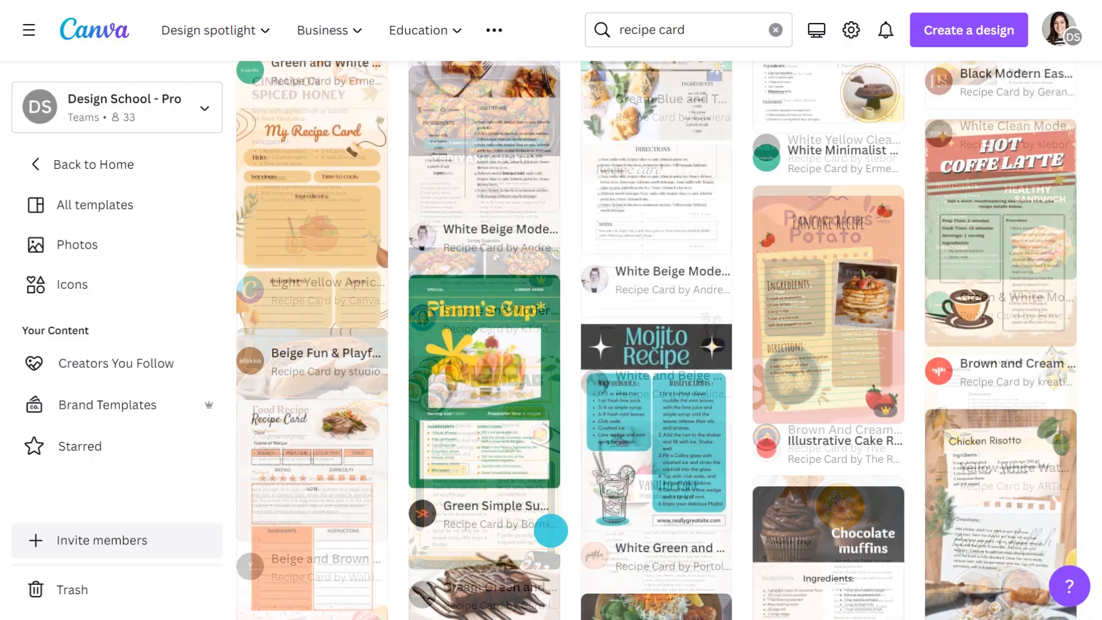
left_click(314, 225)
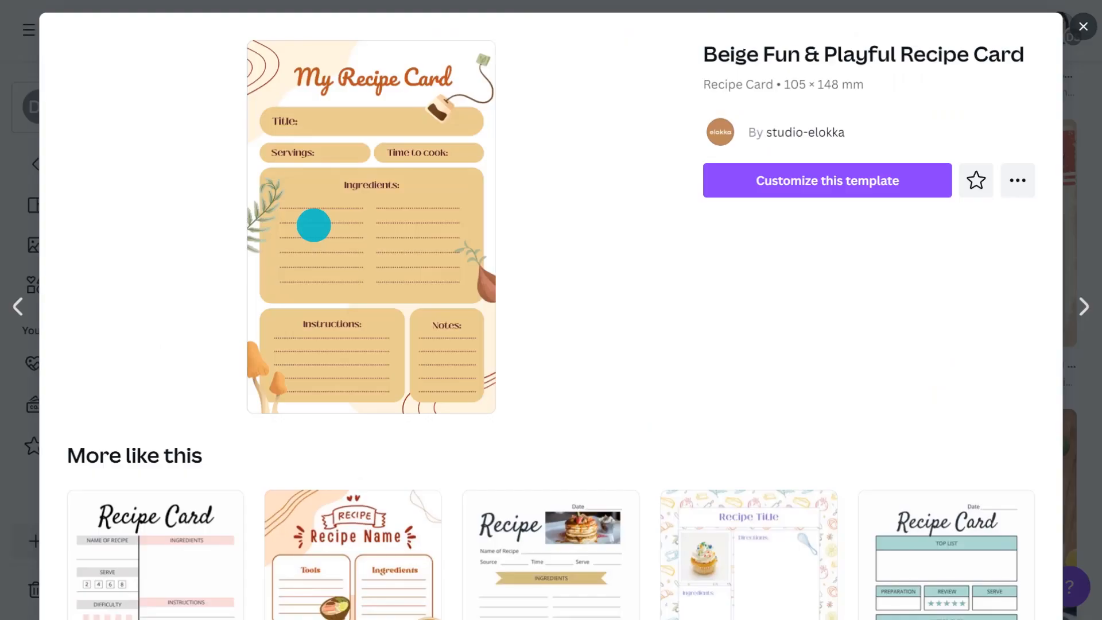
left_click(819, 182)
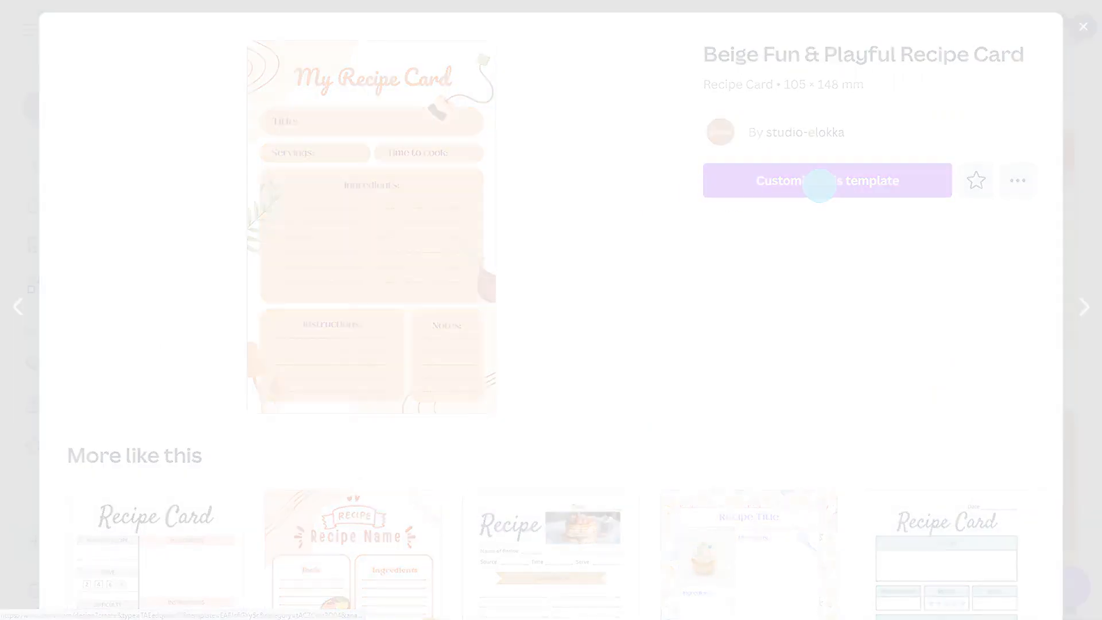
Select the template's title box, its servings box, and finally all elements on the card together.
left_click(550, 217)
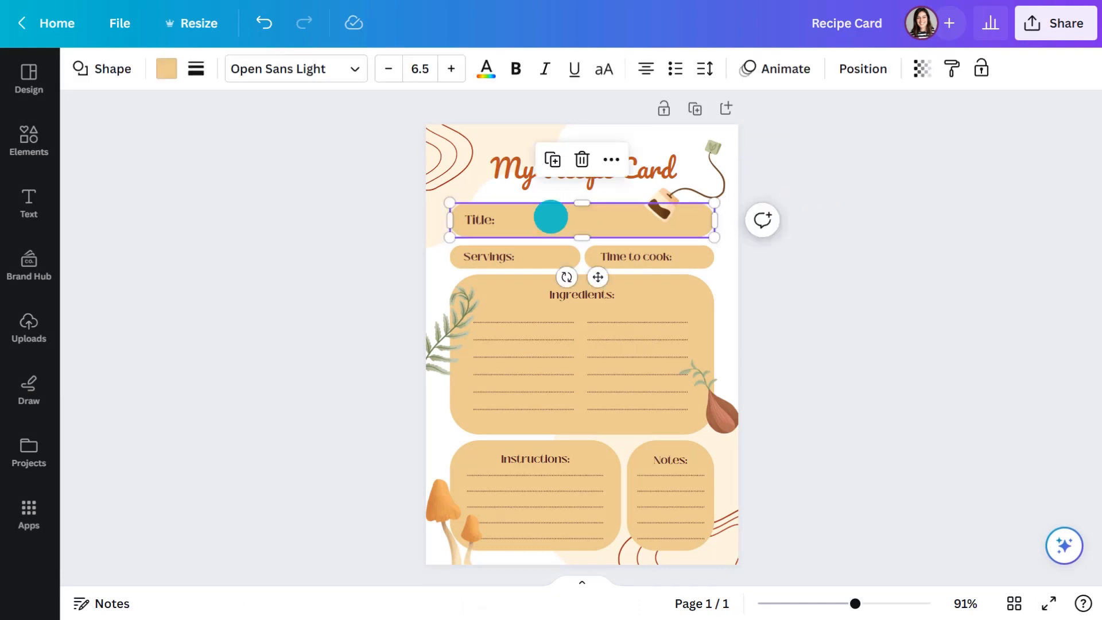
left_click(534, 256)
left_click_drag(400, 223, 794, 548)
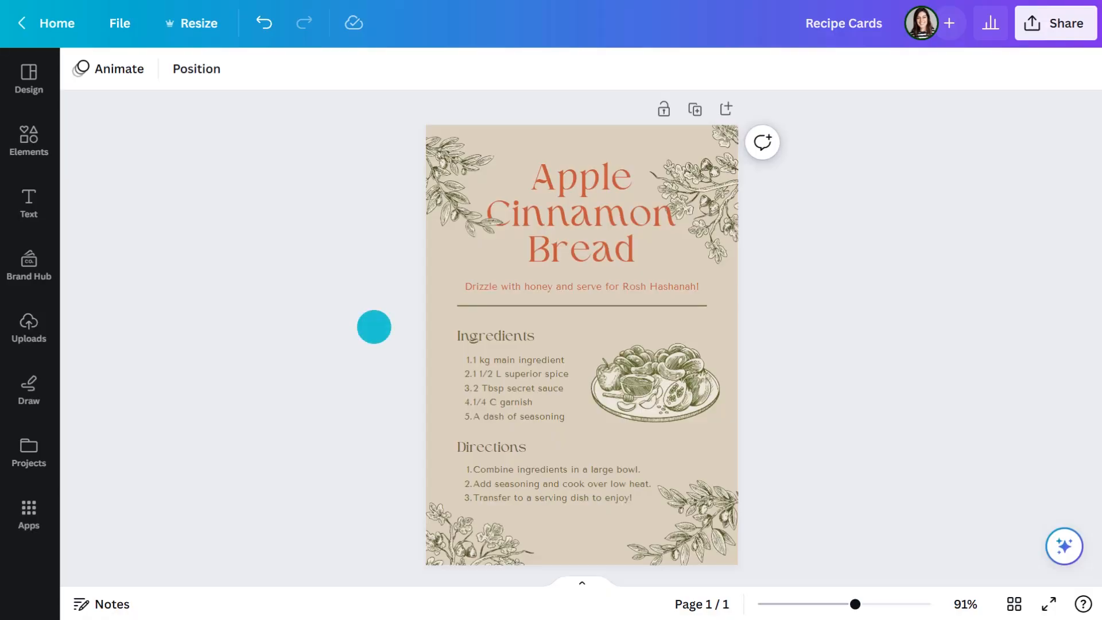
Delete the four corner branch illustrations and the food plate illustration from the Apple Cinnamon Bread card.
left_click(432, 209)
left_click(707, 188, "shift")
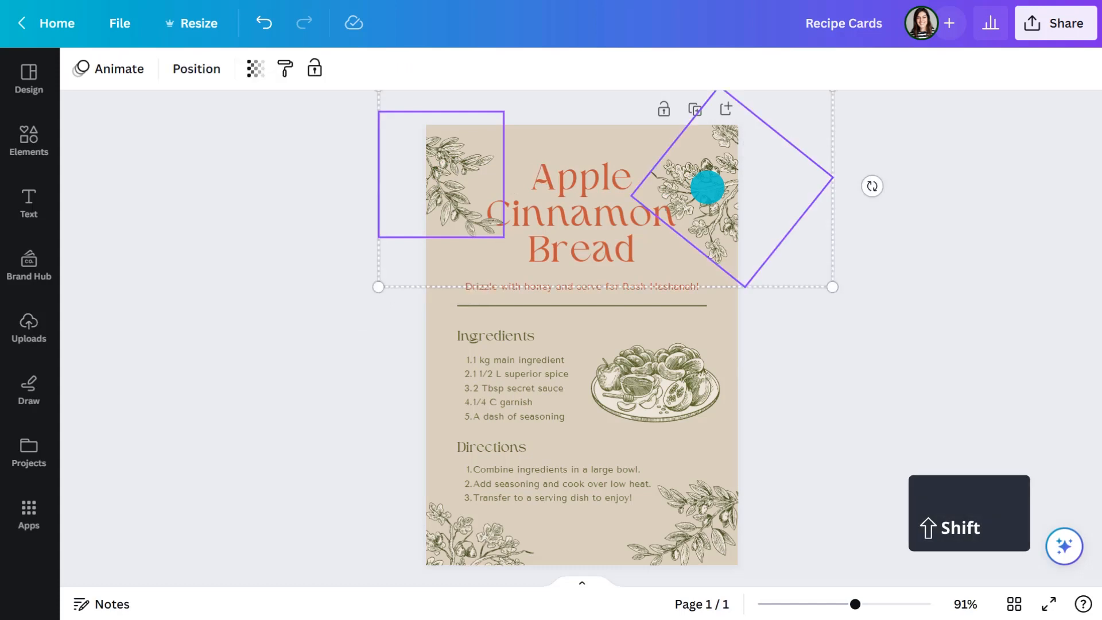
left_click(662, 376, "shift")
left_click(695, 530, "shift")
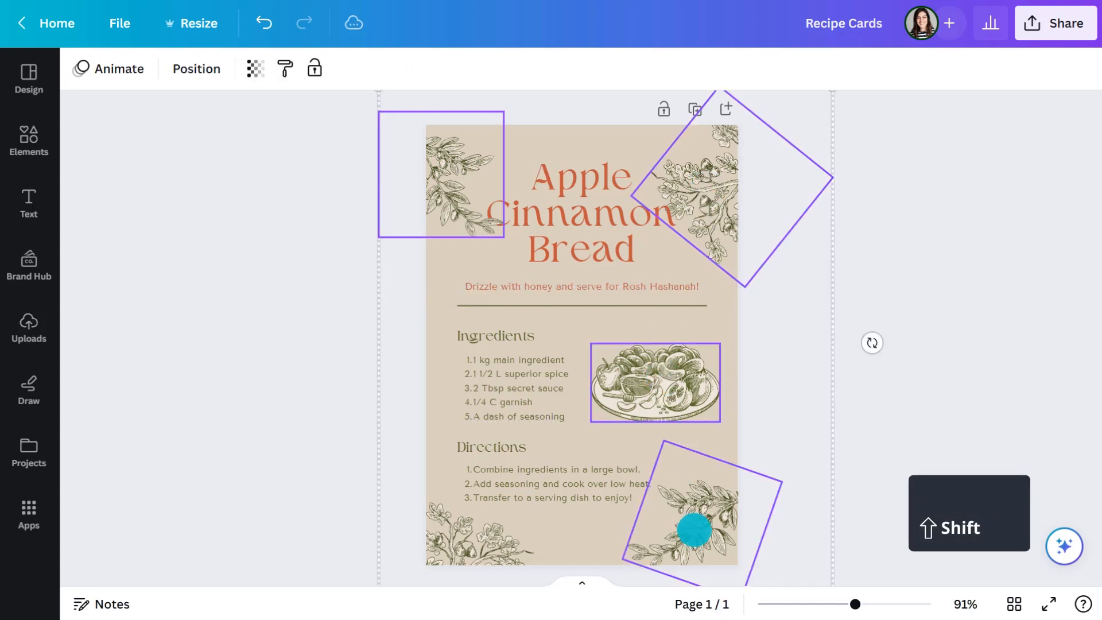
left_click(457, 528, "shift")
left_click(626, 128)
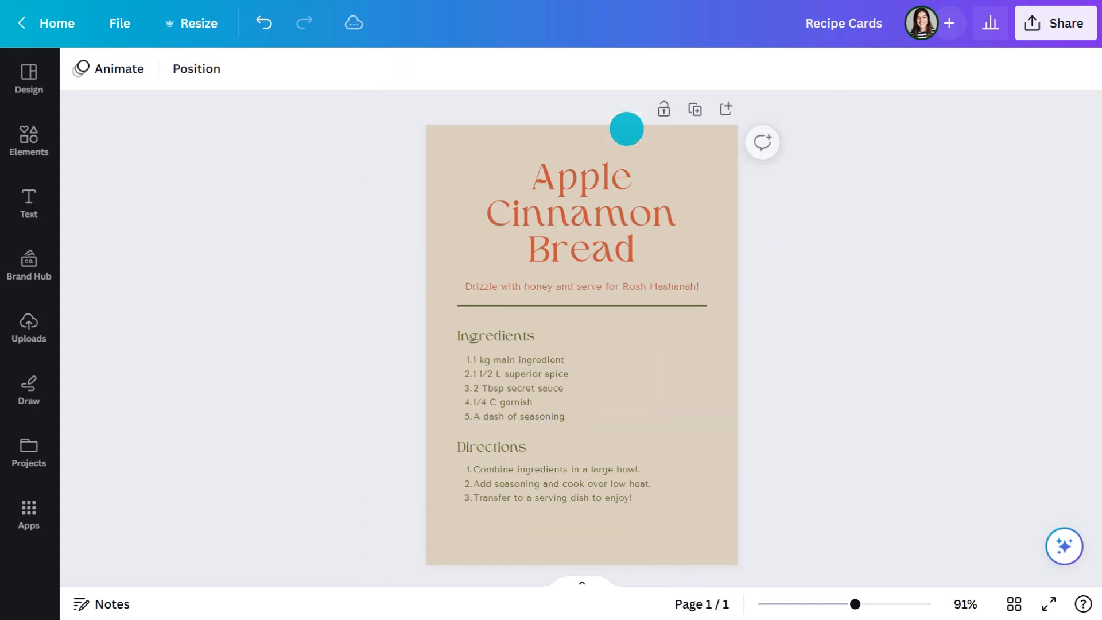
Search the graphics for "wrinkled paper background" and set the white wrinkled paper as the page background.
left_click(29, 141)
left_click(148, 78)
type("wri")
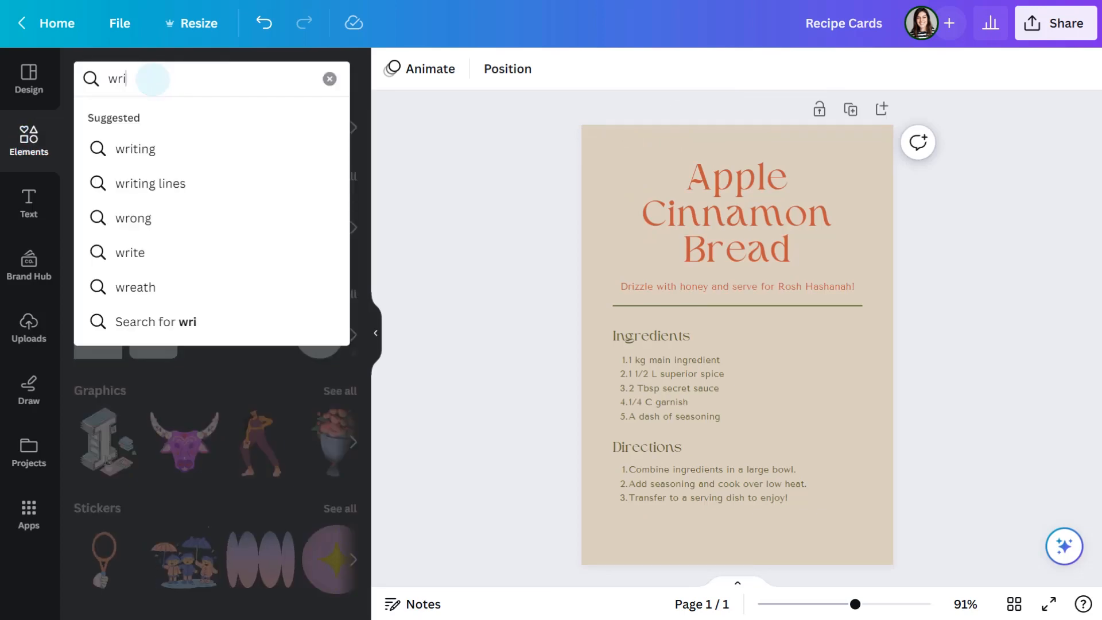
type("nkled paper background")
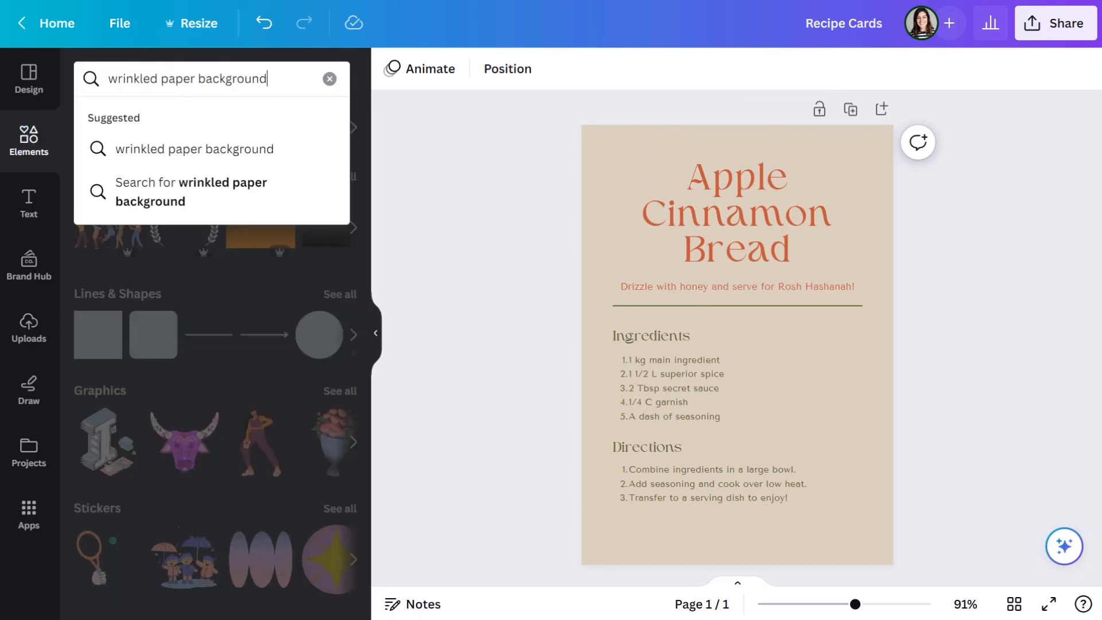
key("Return")
left_click(134, 119)
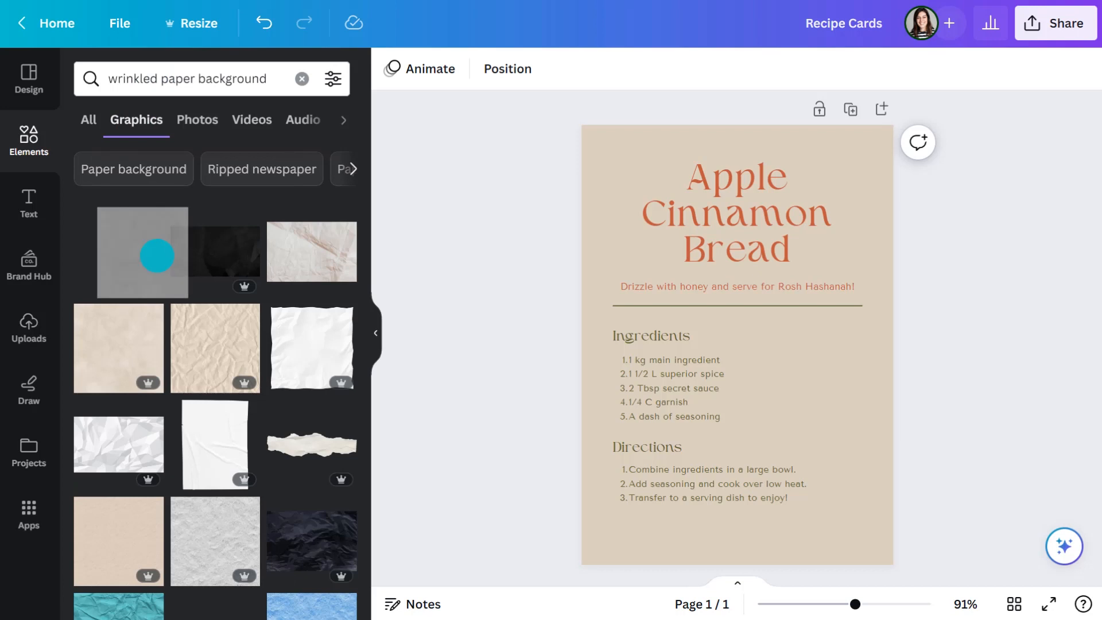
left_click_drag(155, 253, 618, 253)
left_click(375, 334)
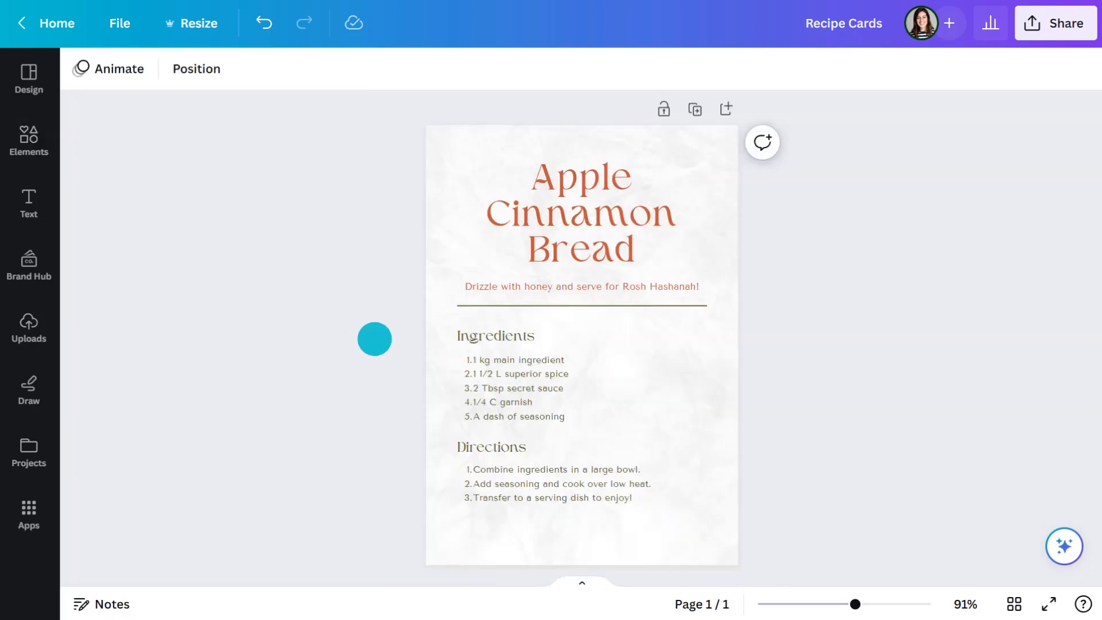
Apply the warm Capri filter to the paper background.
left_click(457, 248)
left_click(149, 69)
left_click(315, 295)
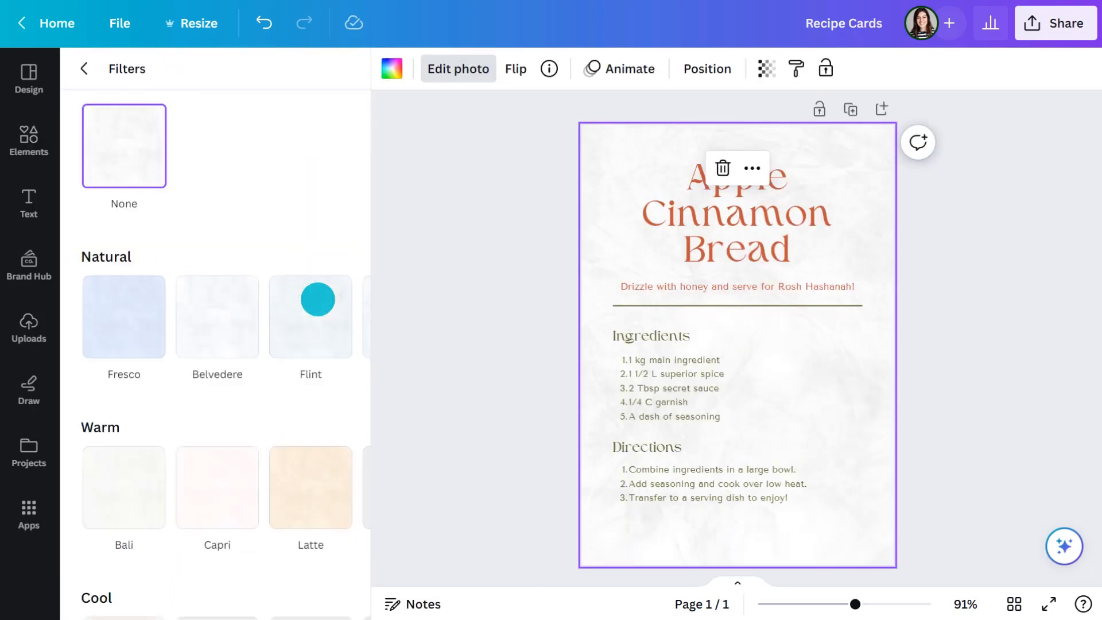
left_click(217, 497)
left_click(84, 69)
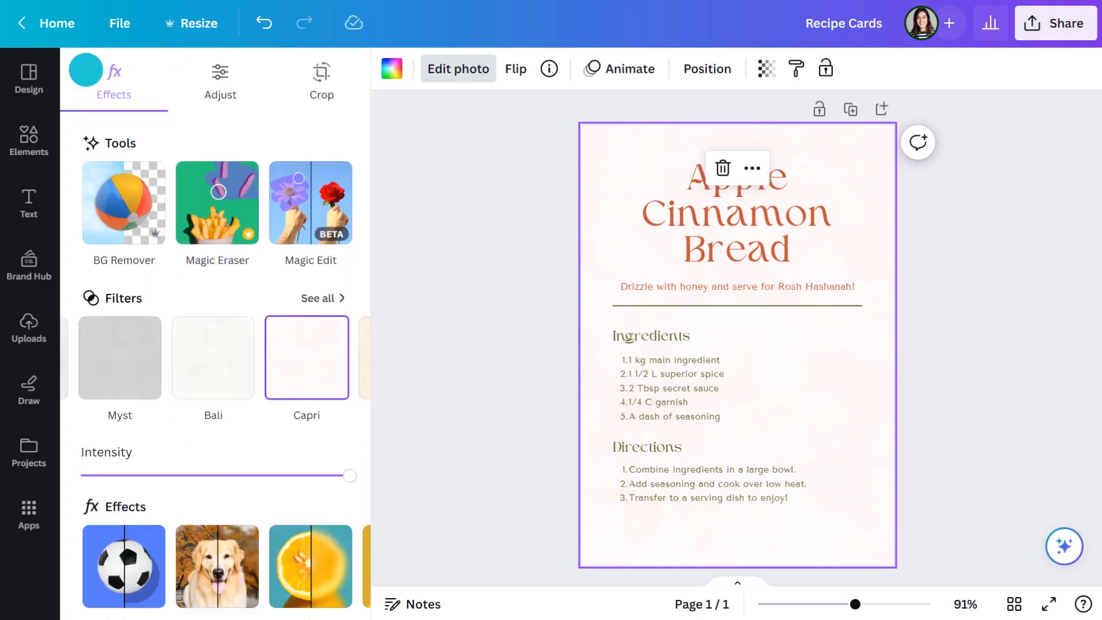
Set the paper background's white balance temperature to 3.
left_click(220, 80)
left_click(216, 331)
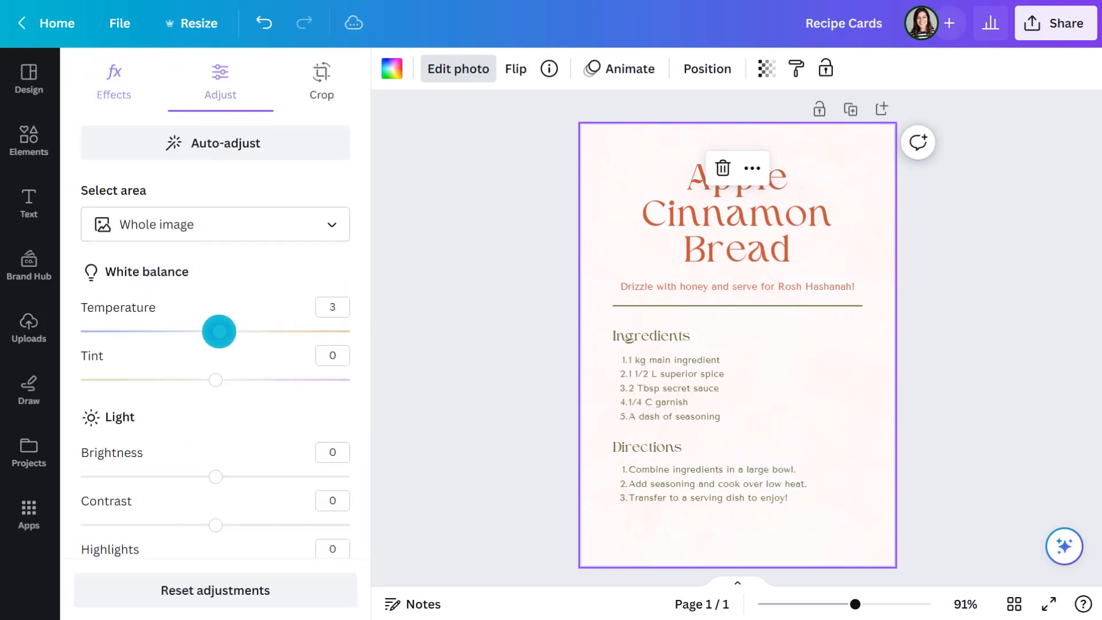
left_click(516, 339)
Replace the card's title with "Nonna's Ragú Pasta sauce".
double_click(568, 223)
type("Nonna's Ragú Pasta sauce")
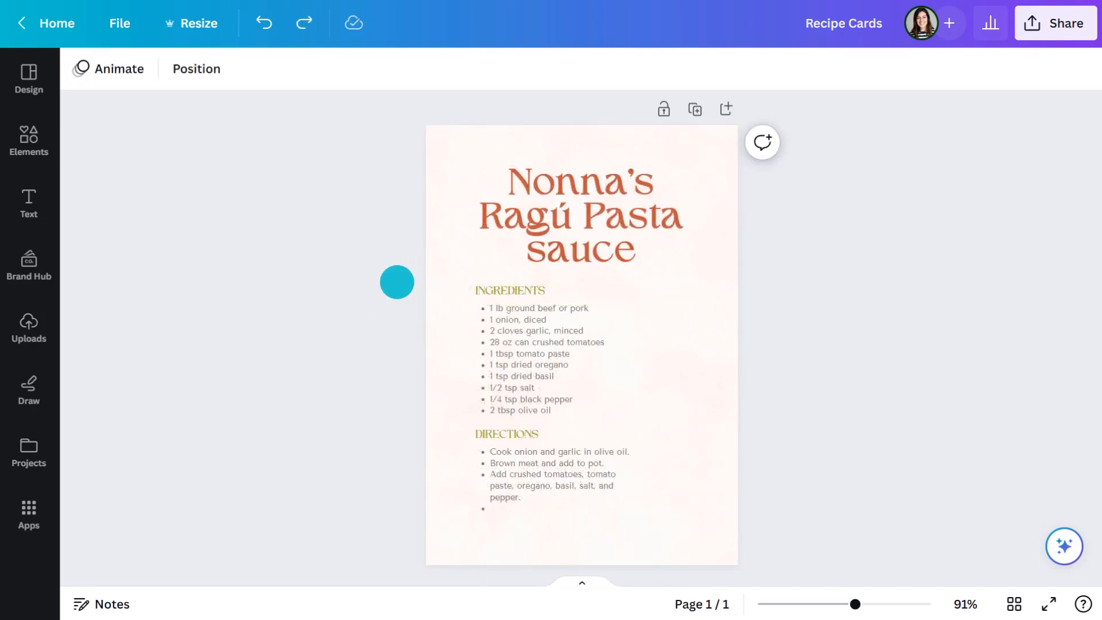
Move the ingredients and directions text blocks together toward the left edge of the card.
left_click_drag(396, 281, 622, 497)
left_click_drag(567, 395, 535, 405)
key("Escape")
Complete the directions with "Simmer sauce for 30 minutes, stirring occasionally." and "Serve over cooked pasta.".
double_click(485, 514)
type("Simmer sauce for 30 minutes, stirring occasionally.")
key("Return")
type("Serve over cooked pasta.")
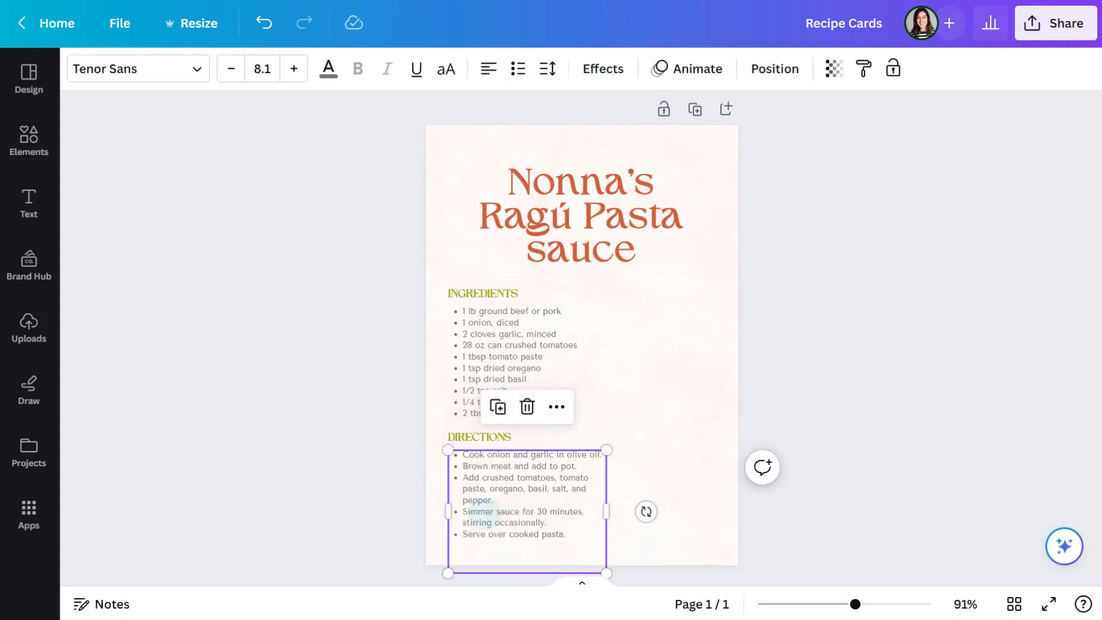
Search the graphics for "watercolor italian foods".
left_click(28, 137)
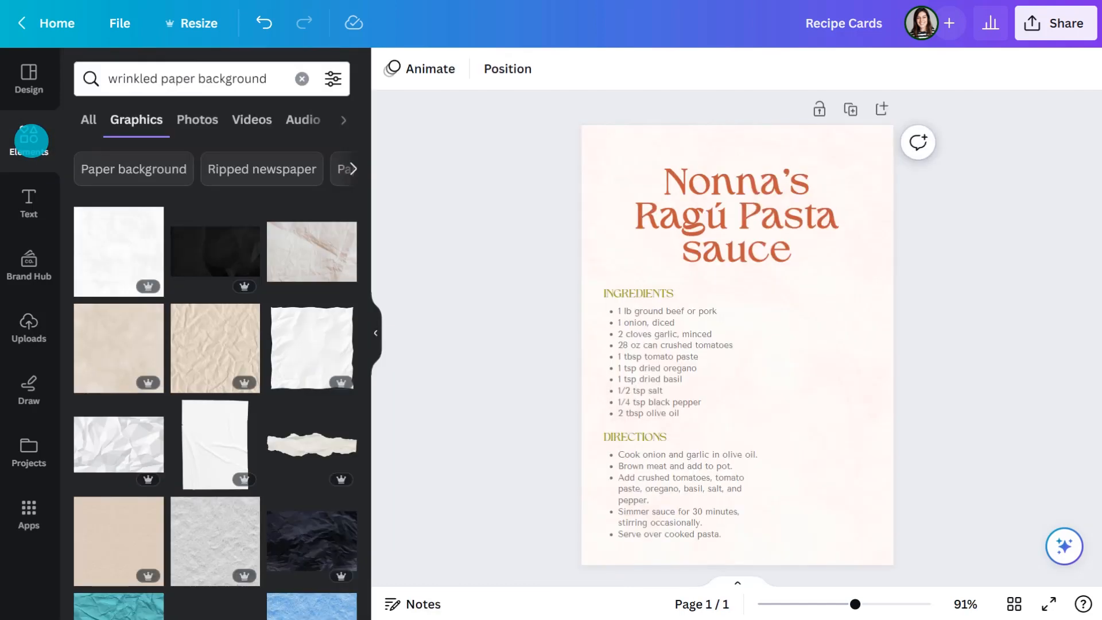
left_click(154, 92)
type("watercol")
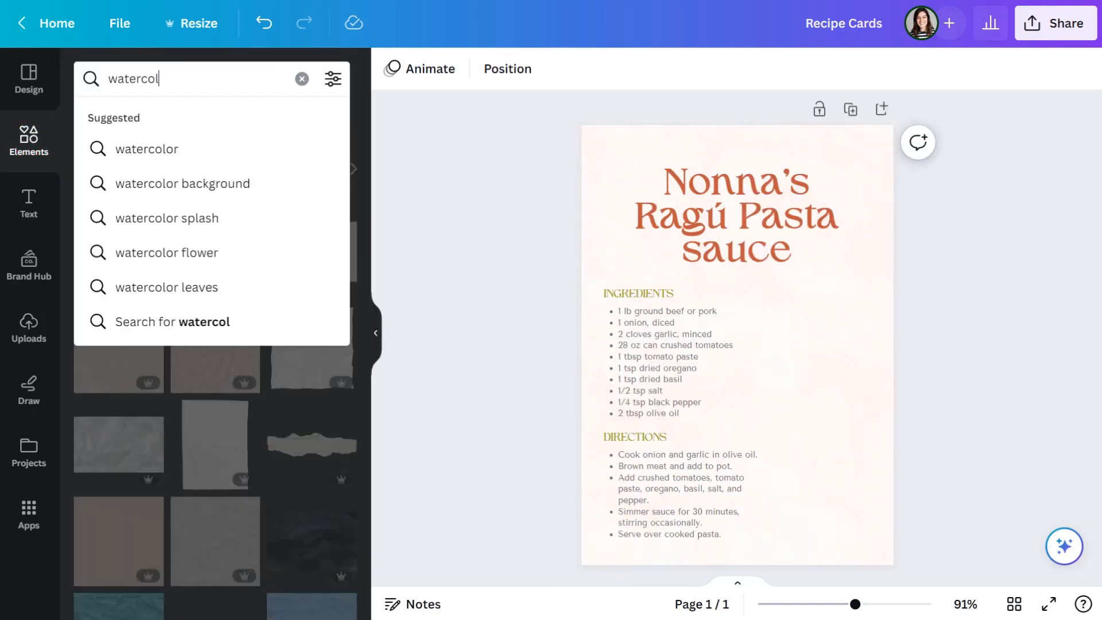
type("or italian foods")
key("Return")
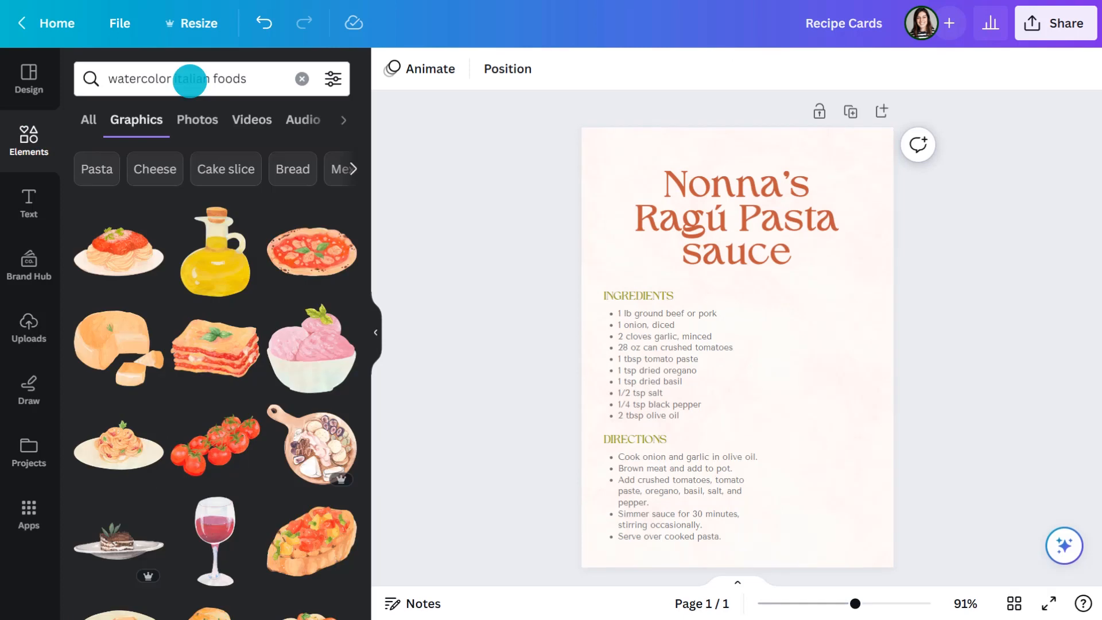
Add the lasagna slice and the olive oil bottle graphics to the recipe card.
left_click(214, 355)
scroll(304, 462, "down", 10)
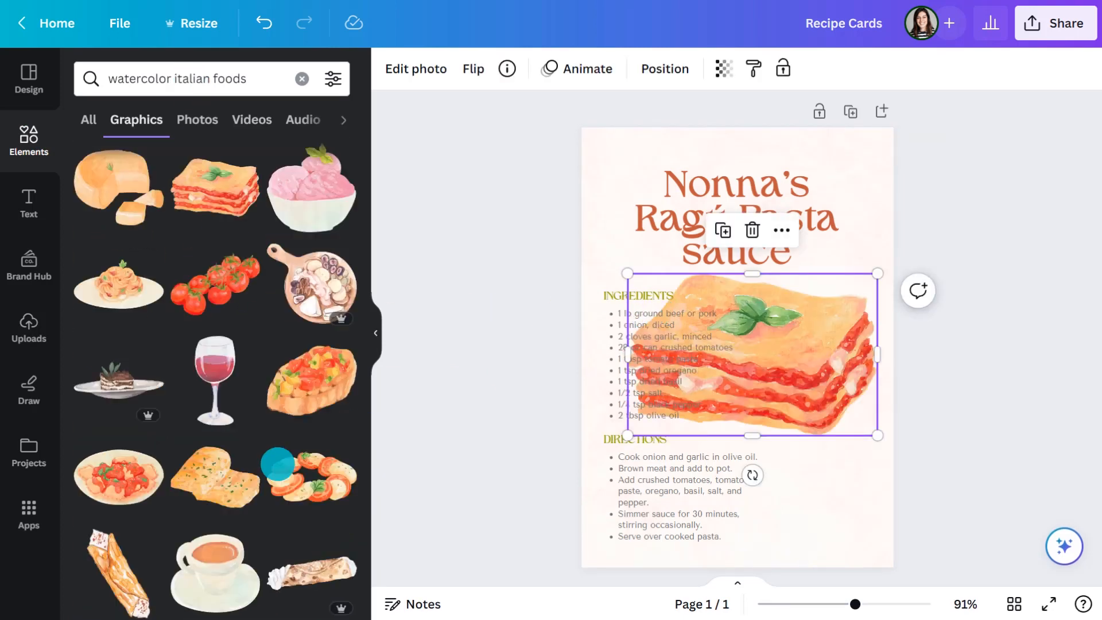
scroll(278, 463, "down", 5)
left_click_drag(118, 273, 660, 277)
Resize both graphics, placing the oil bottle beside the directions and the small lasagna slice beside the ingredients.
left_click_drag(605, 214, 718, 508)
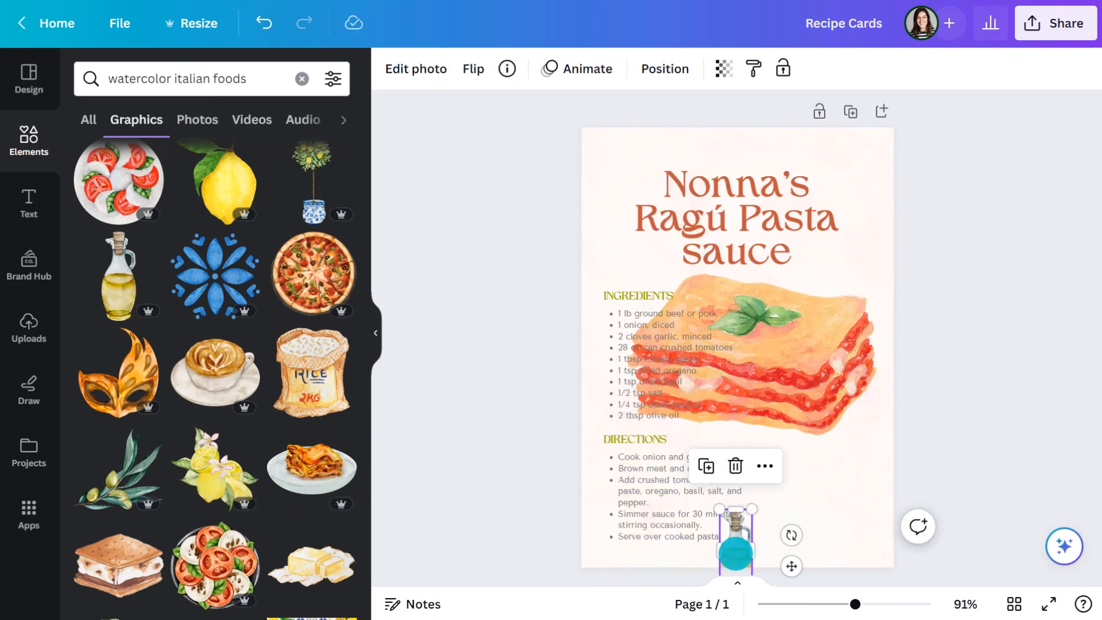
left_click_drag(735, 553, 827, 504)
left_click_drag(766, 390, 743, 351)
left_click_drag(627, 276, 813, 310)
Open the magic recommendations for the lasagna graphic and browse the similar illustrations.
left_click(507, 69)
left_click(571, 388)
scroll(263, 424, "down", 3)
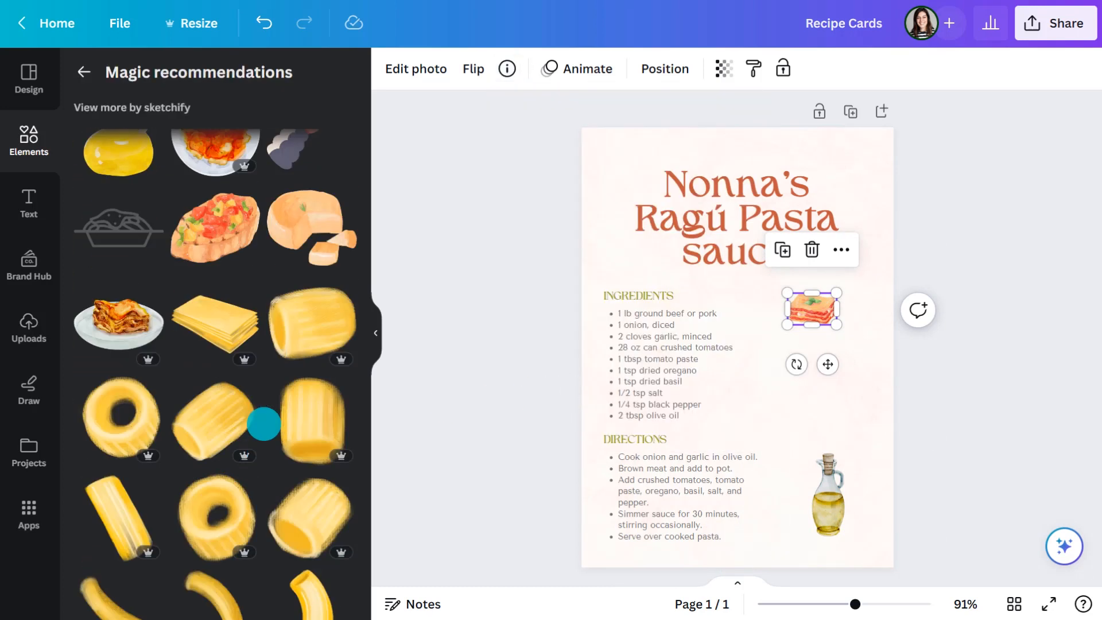
scroll(264, 423, "down", 3)
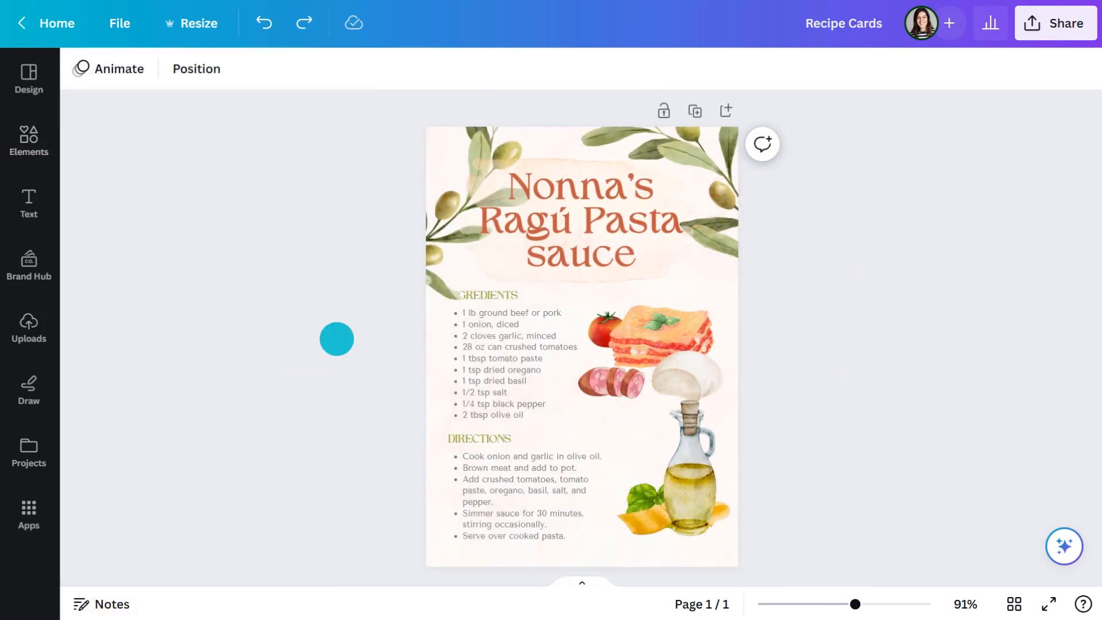
Move the upper-left olive branch up toward the page corner, clear of the ingredients heading.
left_click(448, 210)
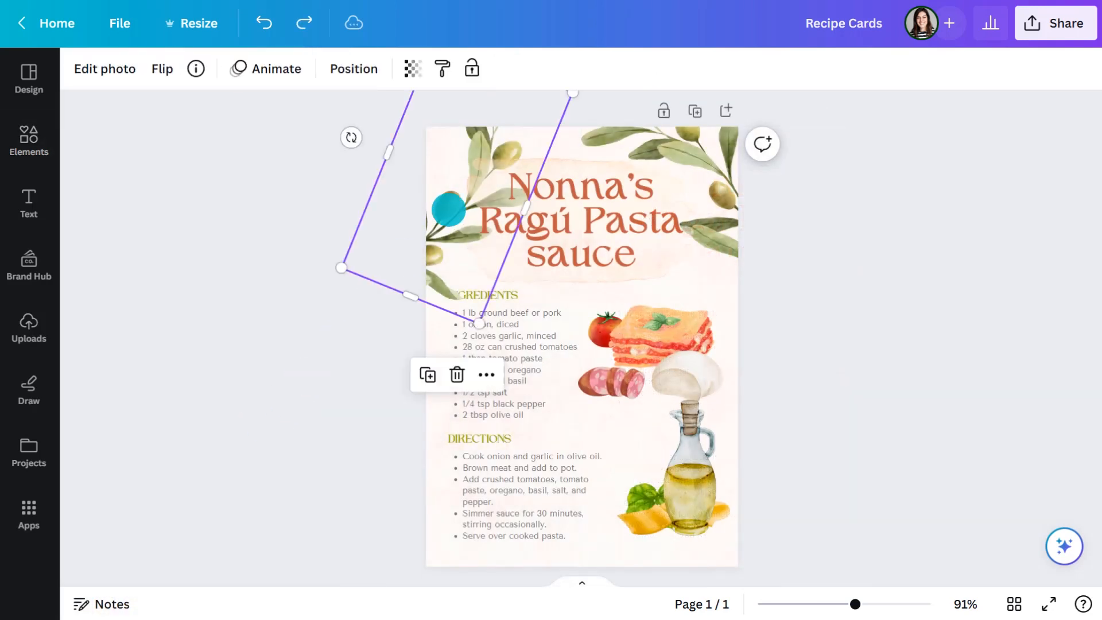
left_click_drag(449, 210, 423, 159)
Shrink the sliced sausage and the mushroom and arrange them side by side below the lasagna.
left_click(605, 383)
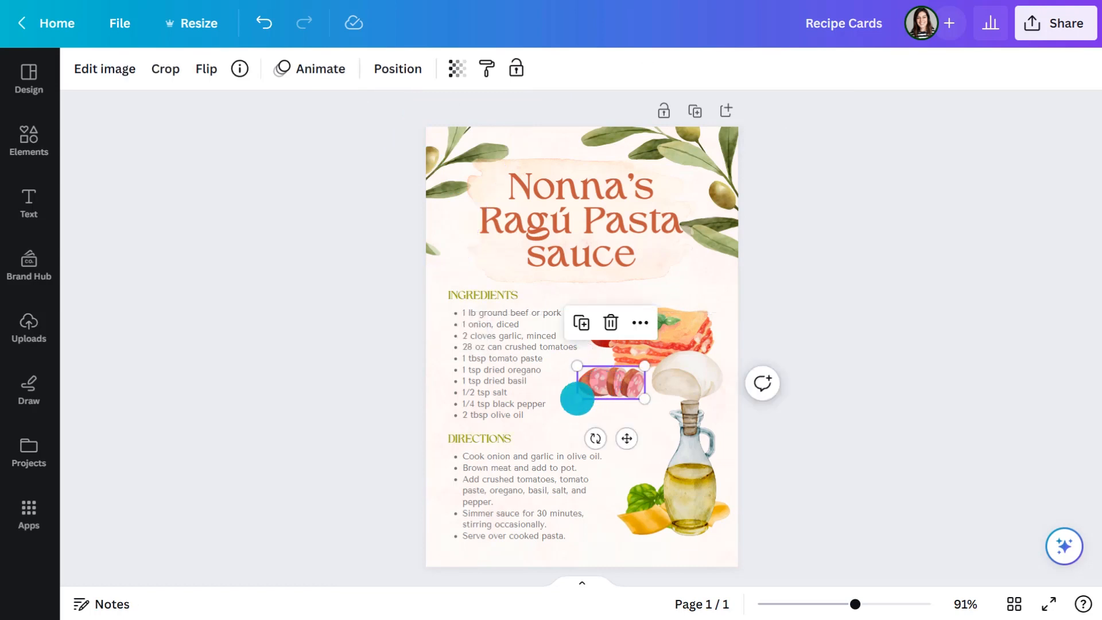
left_click_drag(577, 398, 585, 394)
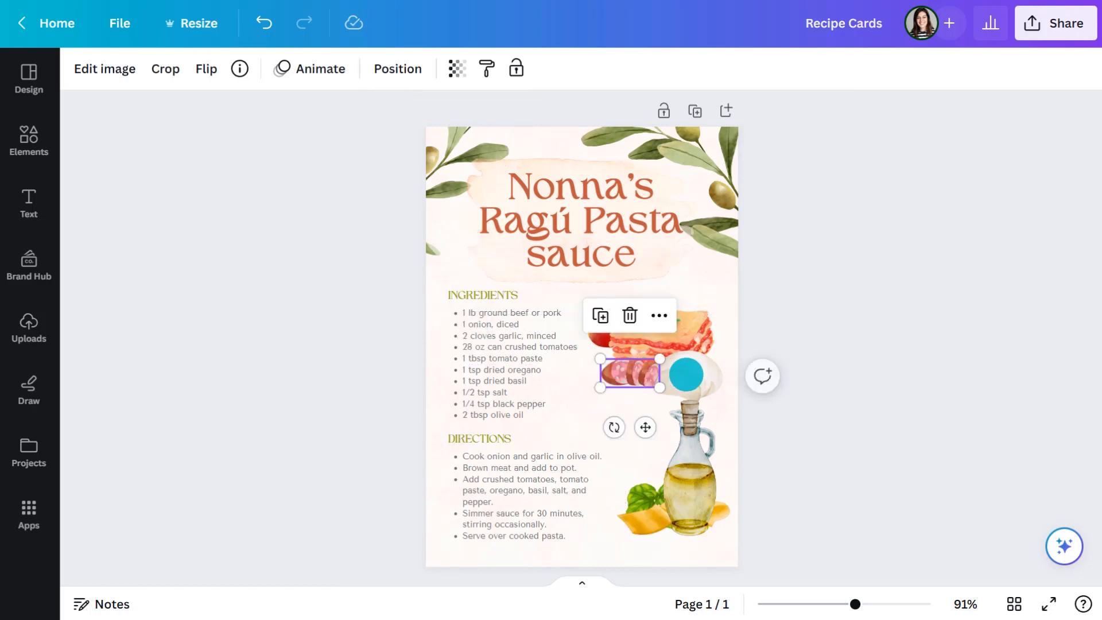
left_click(686, 374)
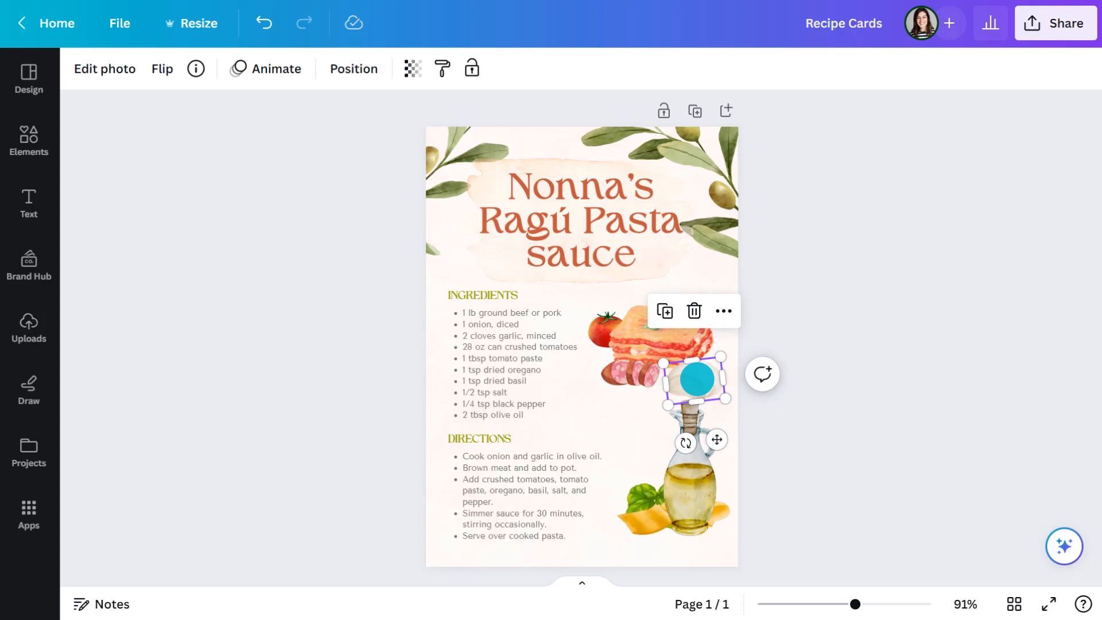
Deselect the graphic and download the recipe card as a PDF Print file.
left_click(783, 486)
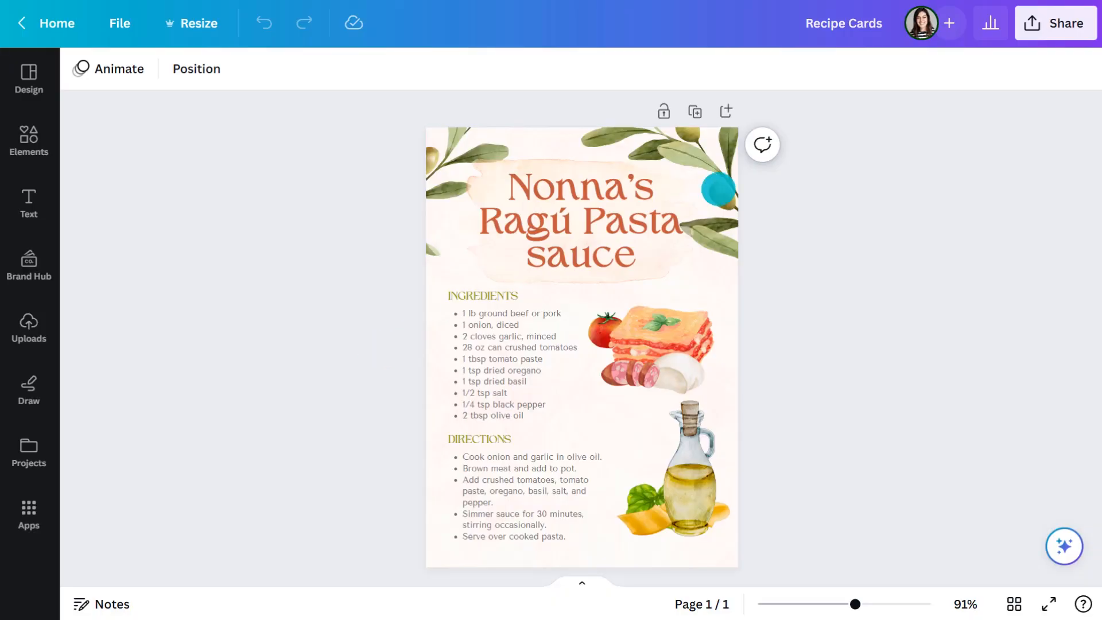
left_click(1054, 23)
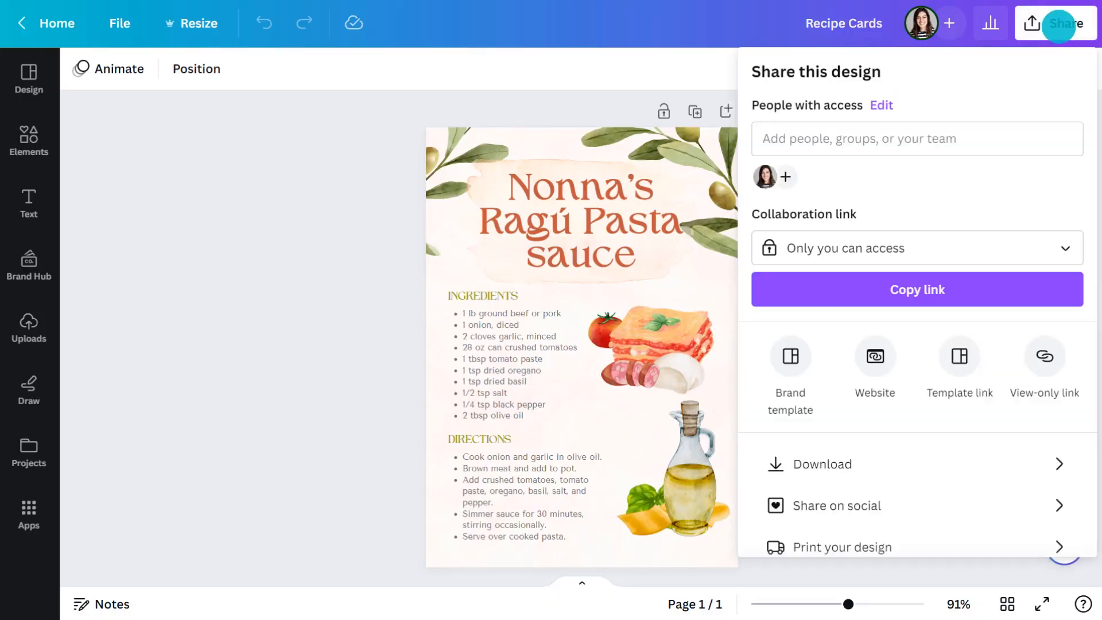
left_click(837, 464)
left_click(841, 145)
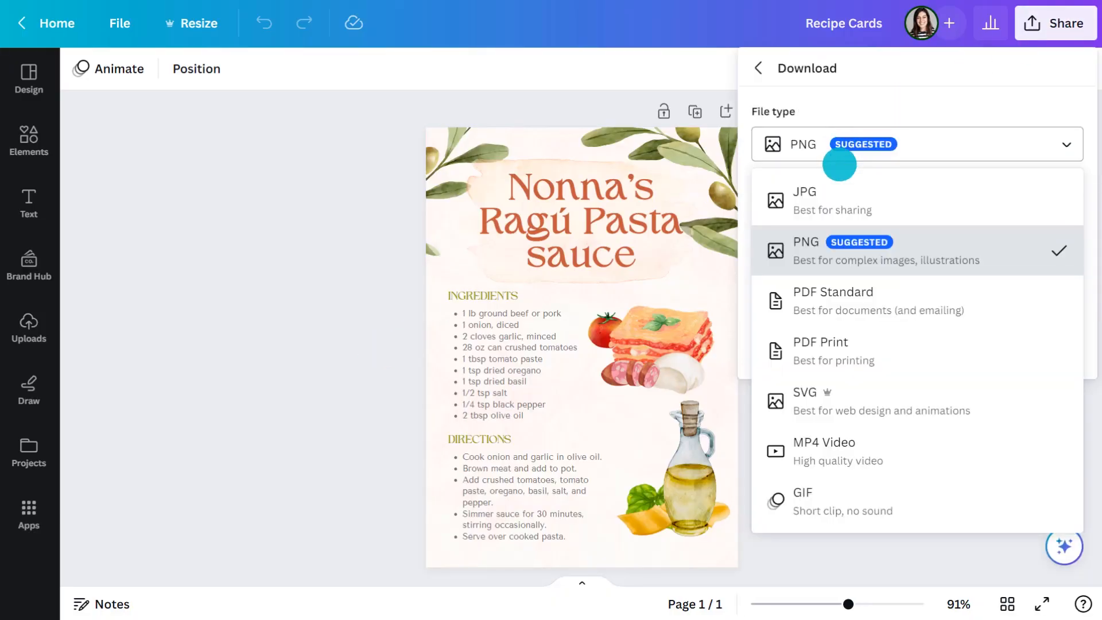
left_click(826, 352)
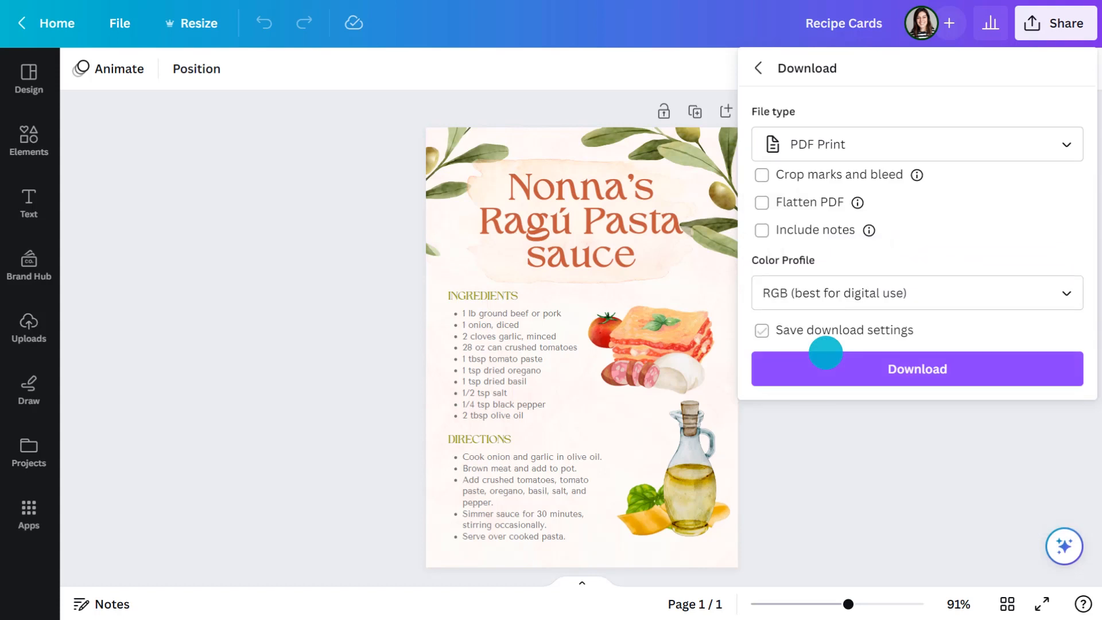
left_click(908, 369)
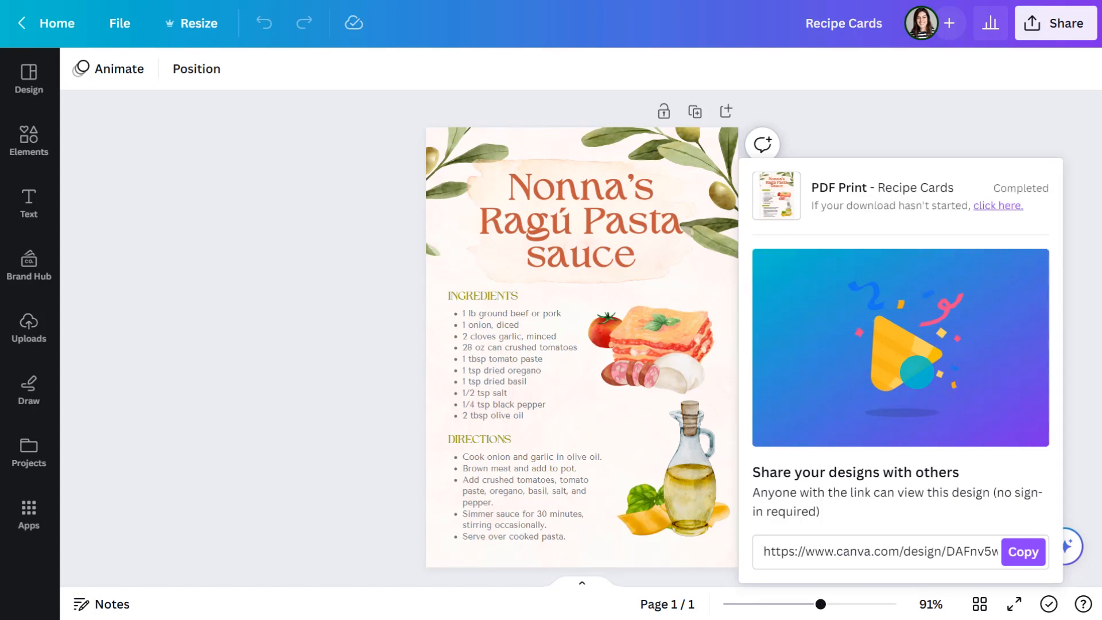
Browse the print products for the design and choose Invitations (Portrait).
left_click(1056, 23)
scroll(976, 325, "down", 2)
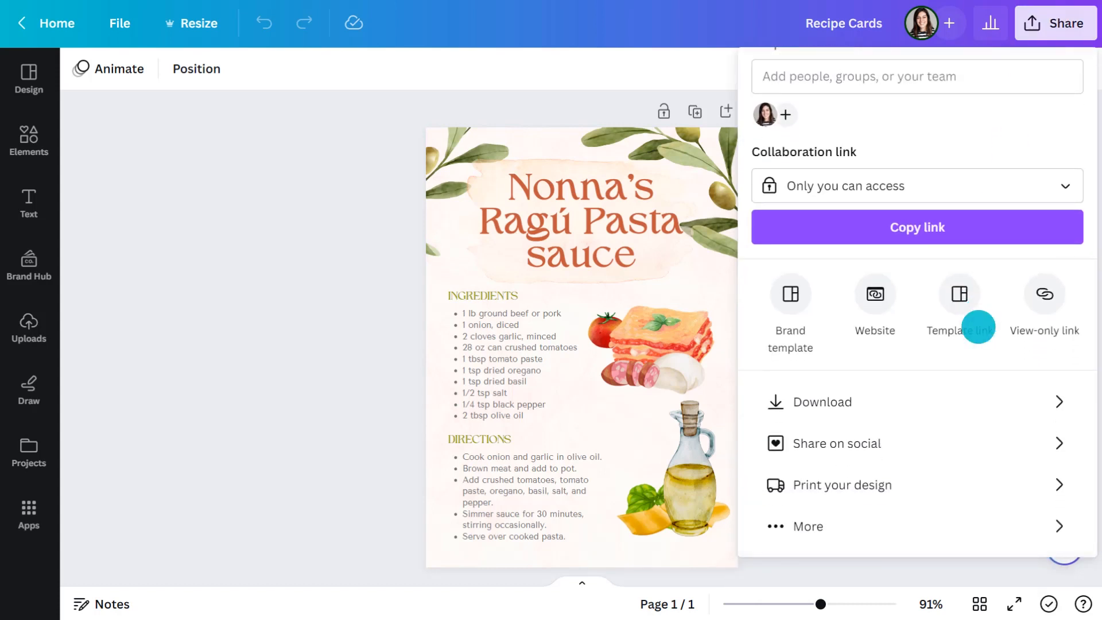
left_click(849, 486)
scroll(912, 444, "down", 12)
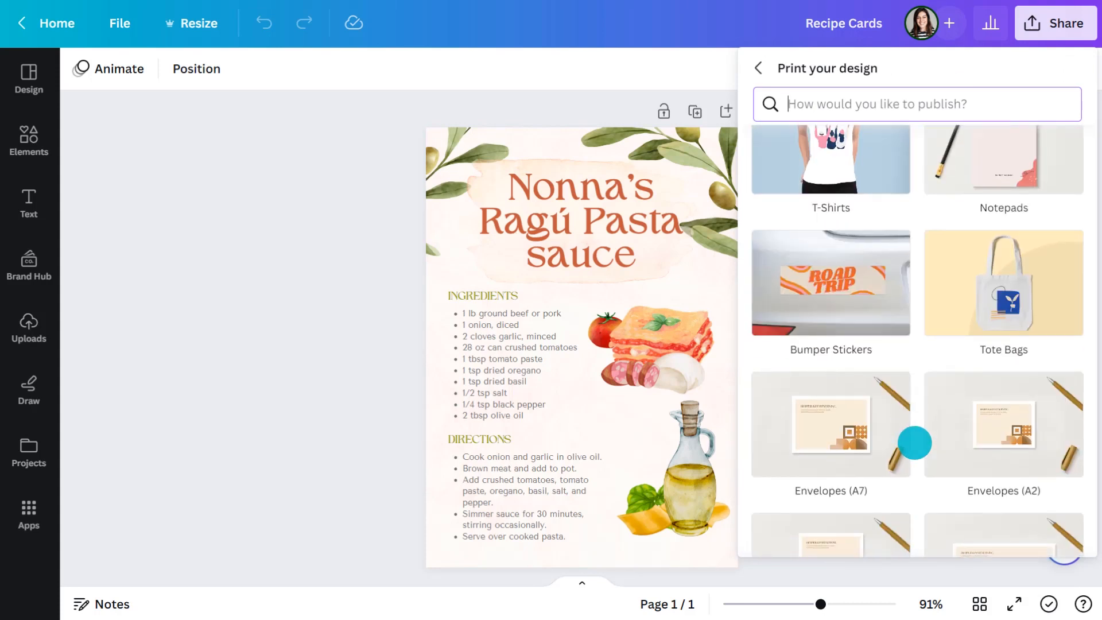
scroll(914, 443, "down", 7)
scroll(914, 443, "down", 5)
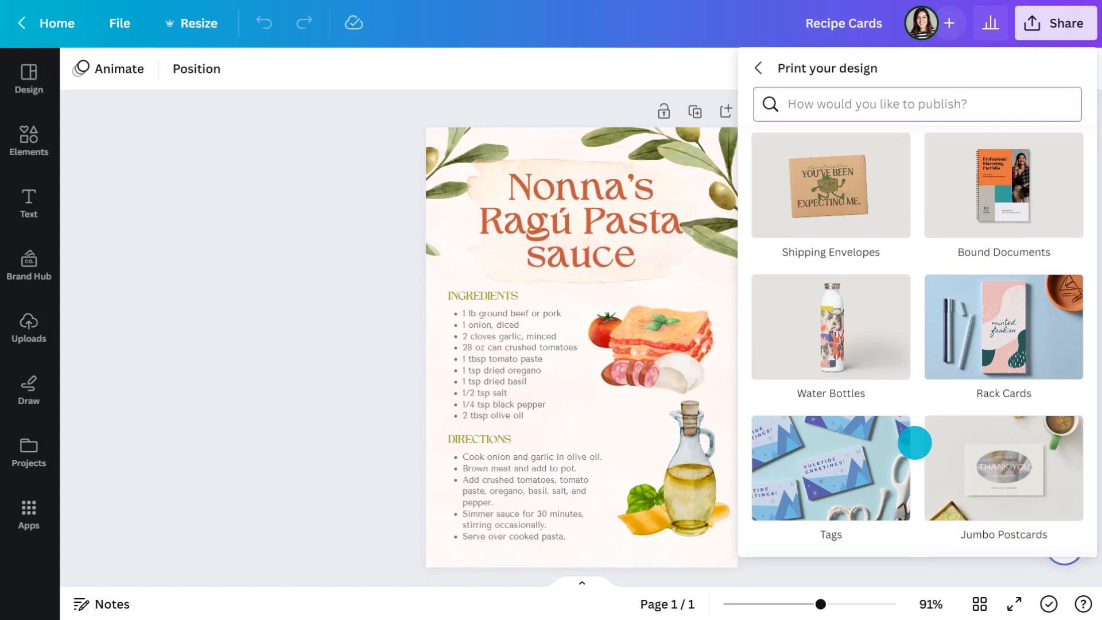
scroll(915, 443, "down", 5)
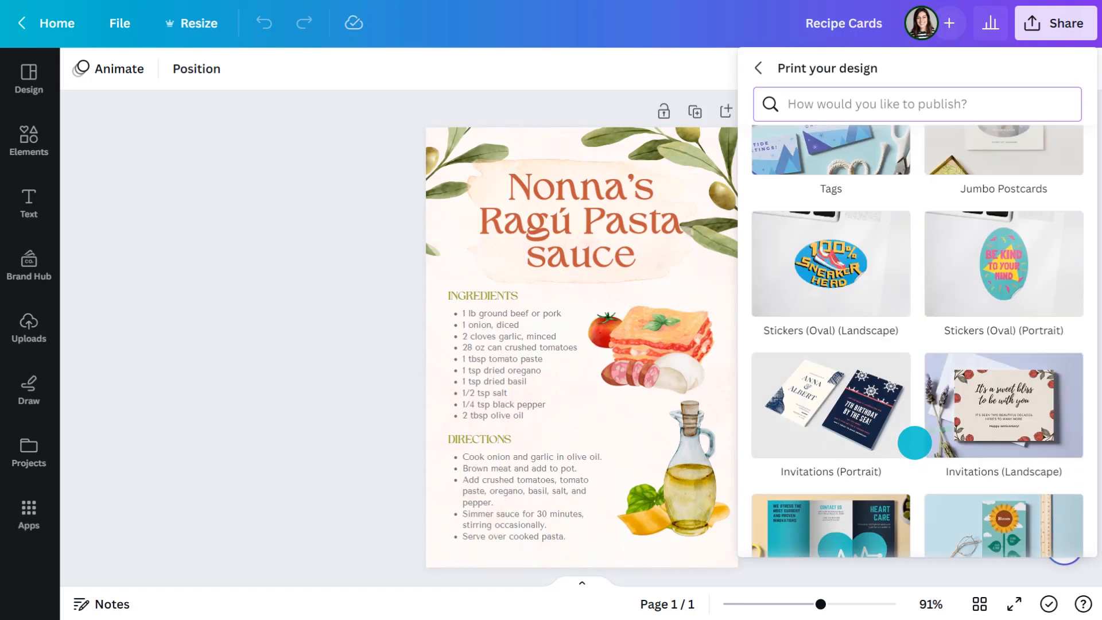
left_click(836, 419)
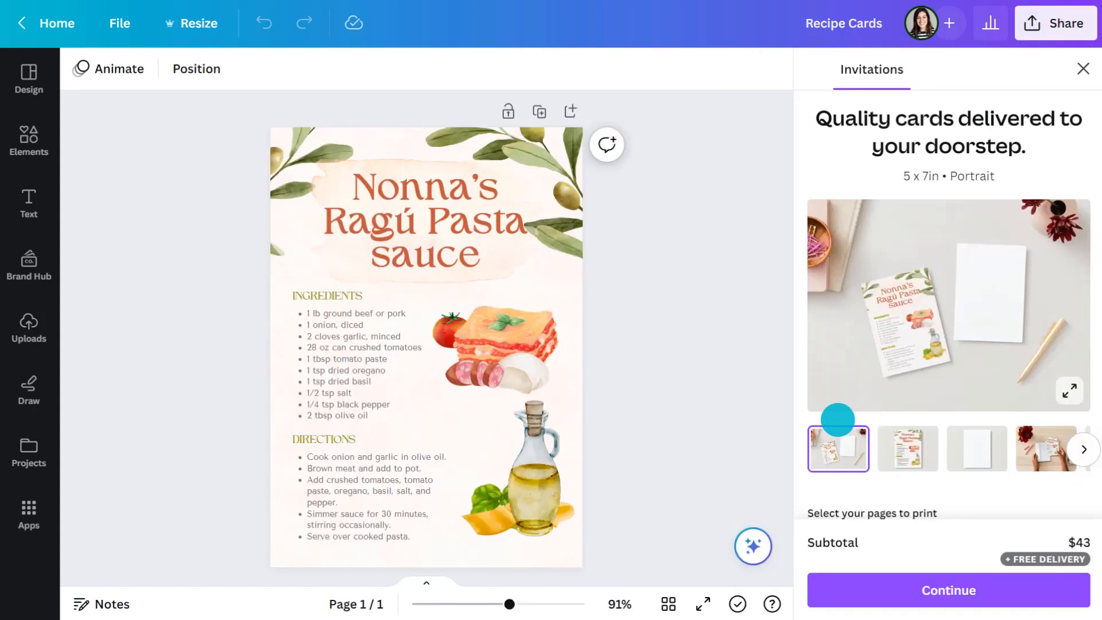
Set the invitation print to Deluxe paper with a Gloss finish and open the enlarged mockup preview.
scroll(901, 488, "down", 6)
left_click(886, 301)
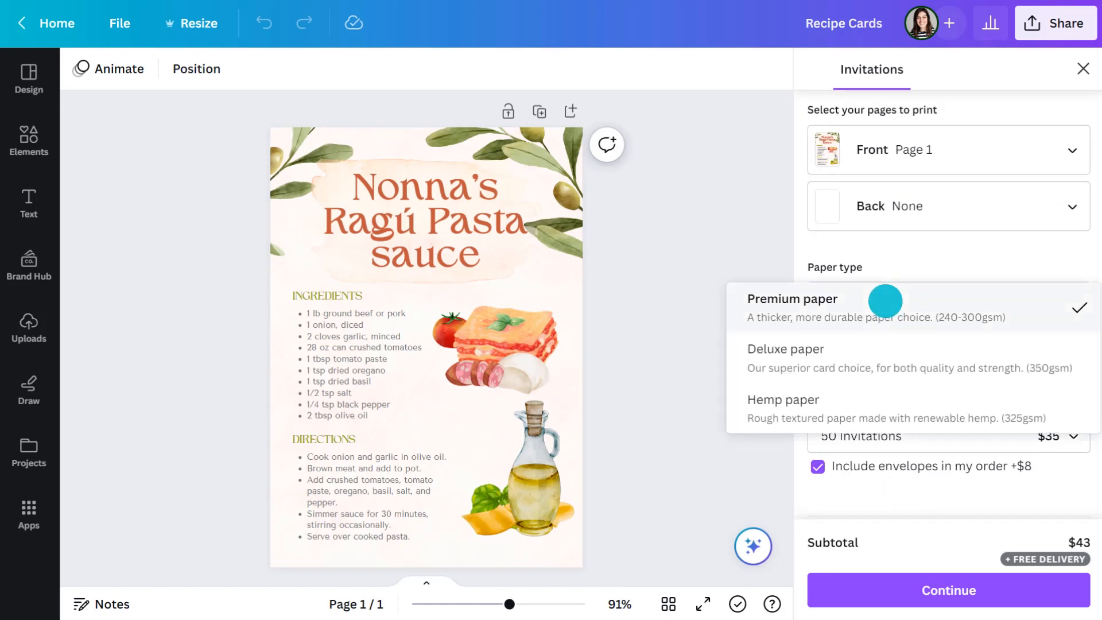
left_click(825, 352)
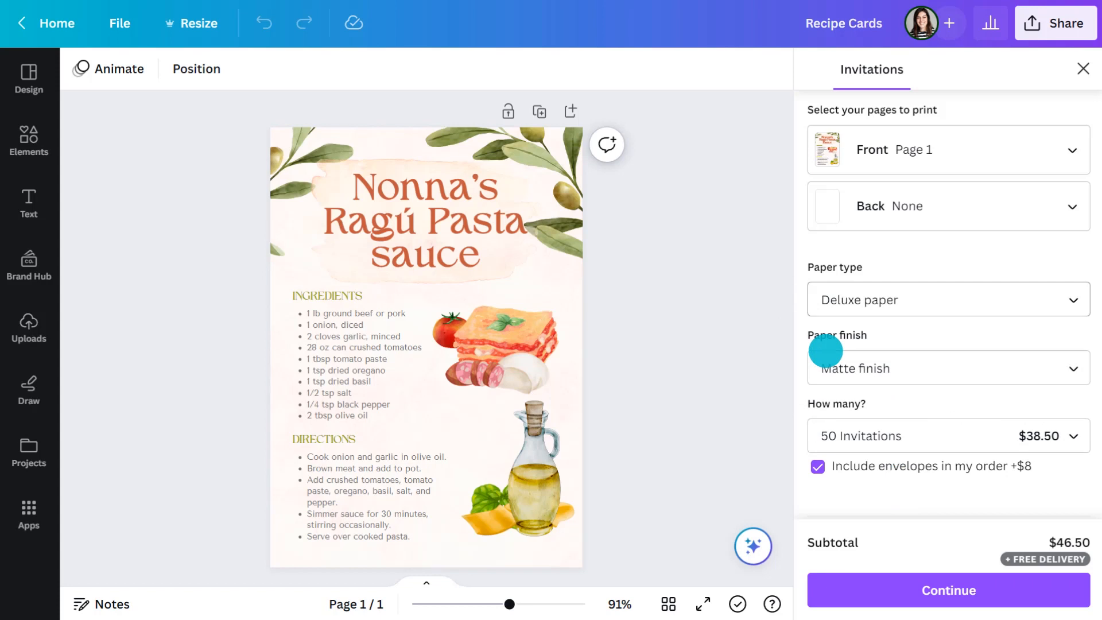
left_click(842, 359)
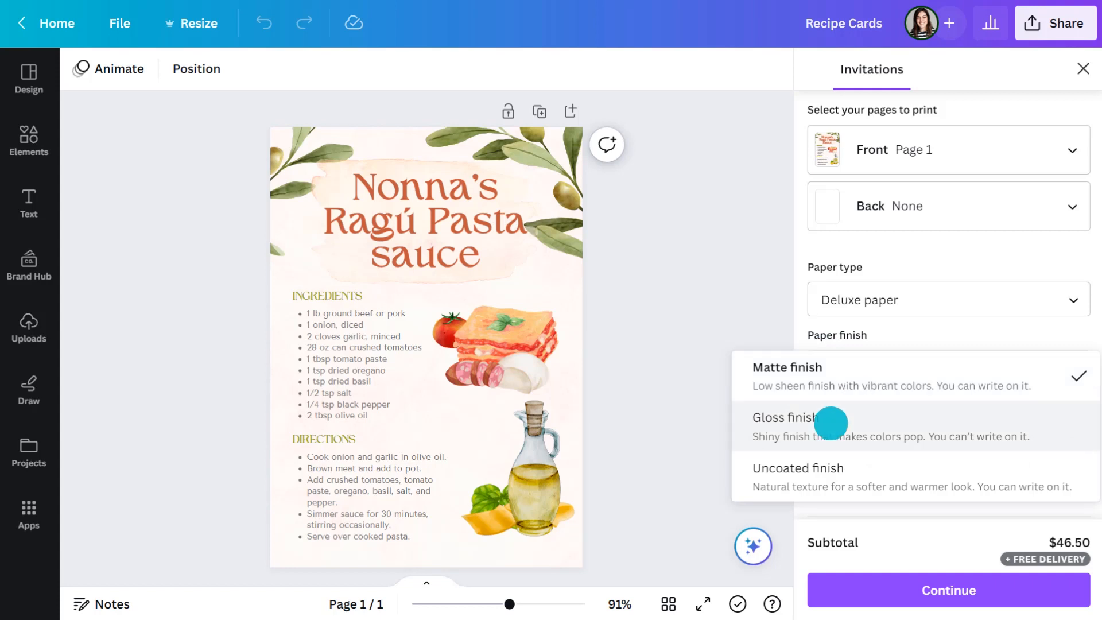
left_click(831, 420)
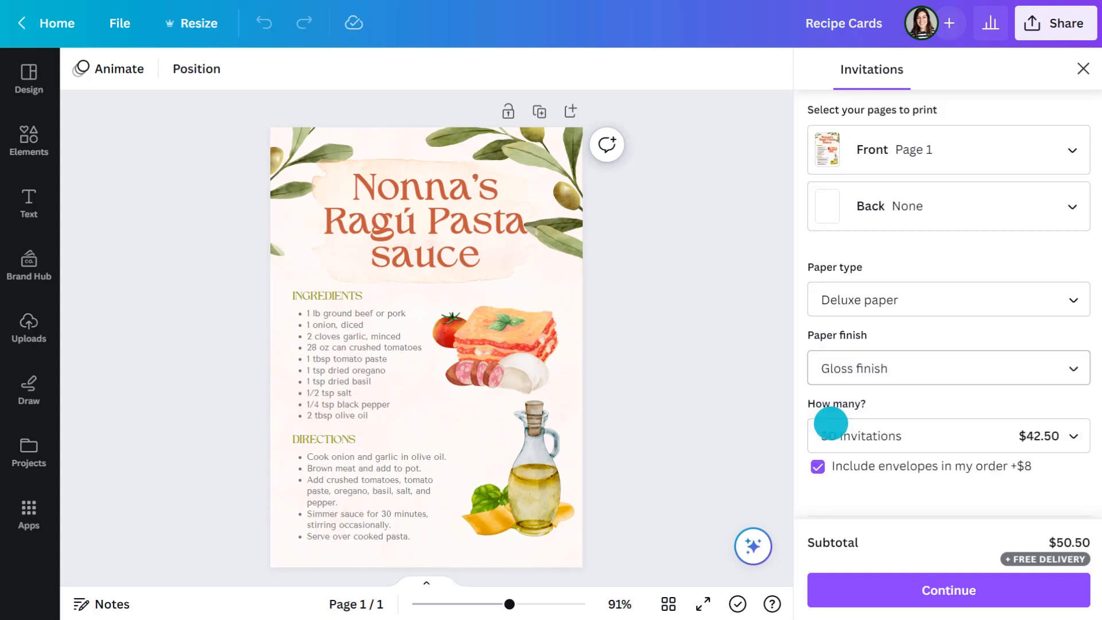
scroll(866, 284, "up", 7)
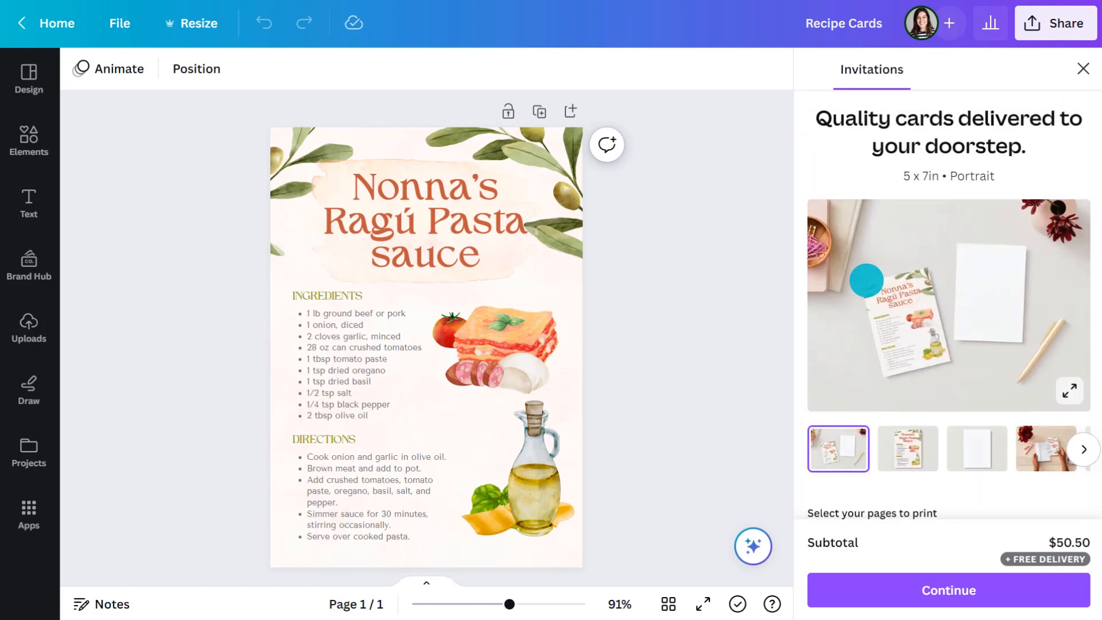
left_click(1069, 389)
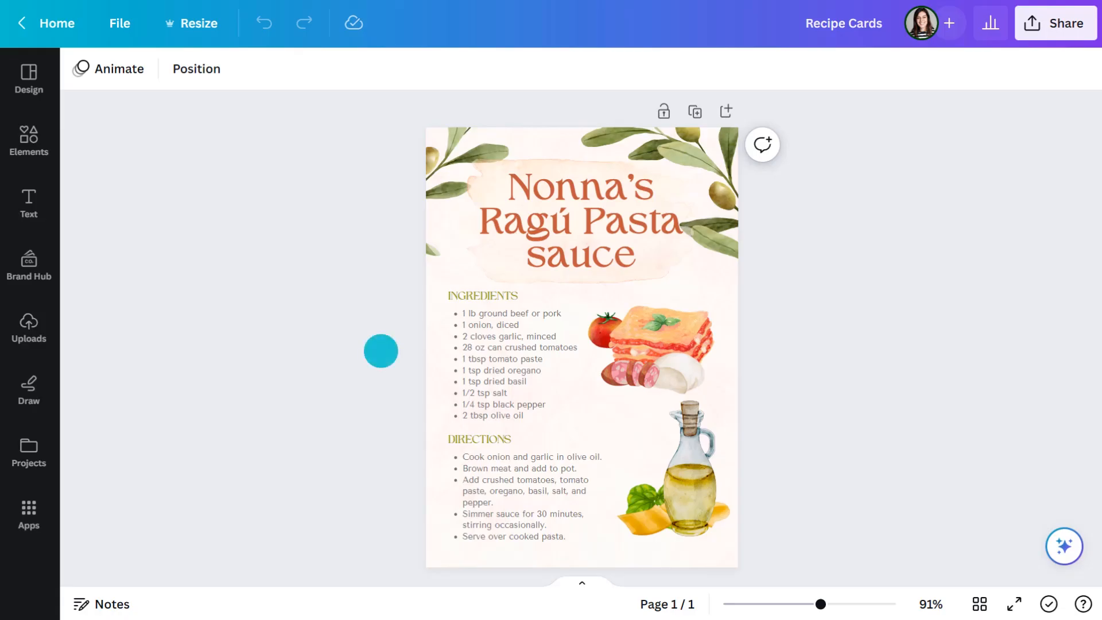
Add a second page and copy the paper background from page 1 onto it.
left_click(726, 111)
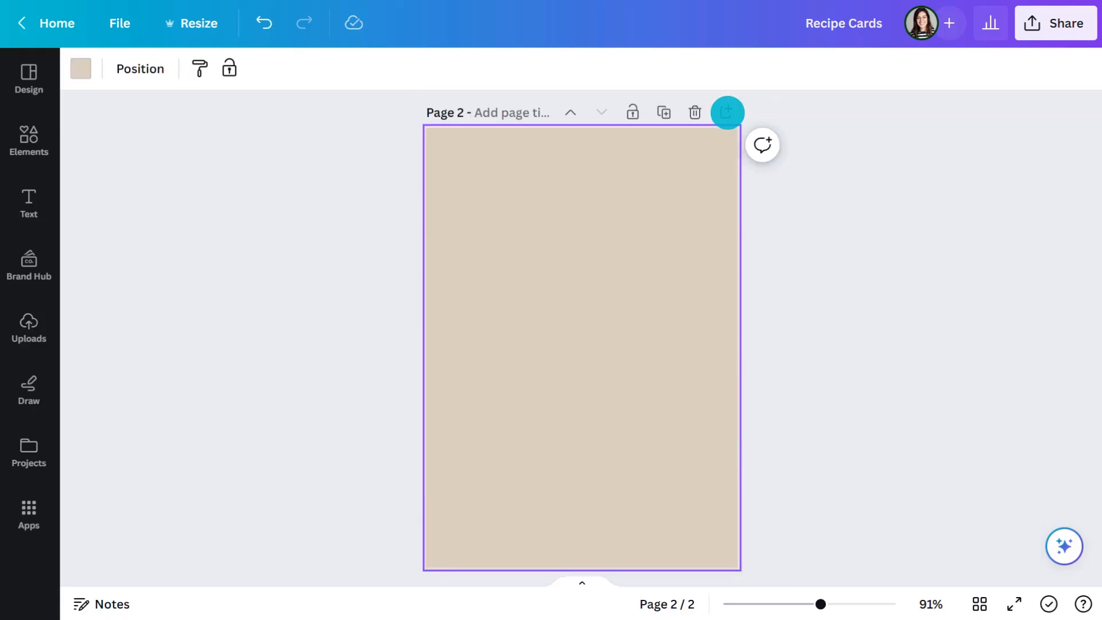
scroll(797, 310, "up", 5)
left_click(721, 372)
key("ctrl+c")
scroll(774, 432, "down", 5)
key("ctrl+v")
Copy the ingredients list text box from page 1 and paste it onto page 2.
scroll(784, 373, "up", 5)
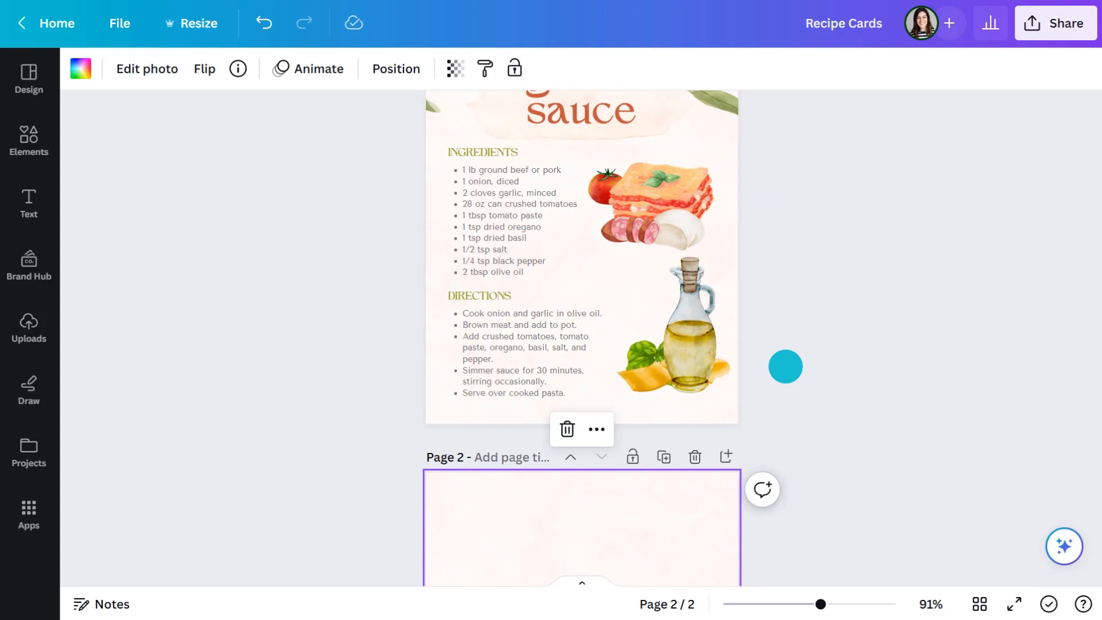
left_click(479, 356)
key("ctrl+c")
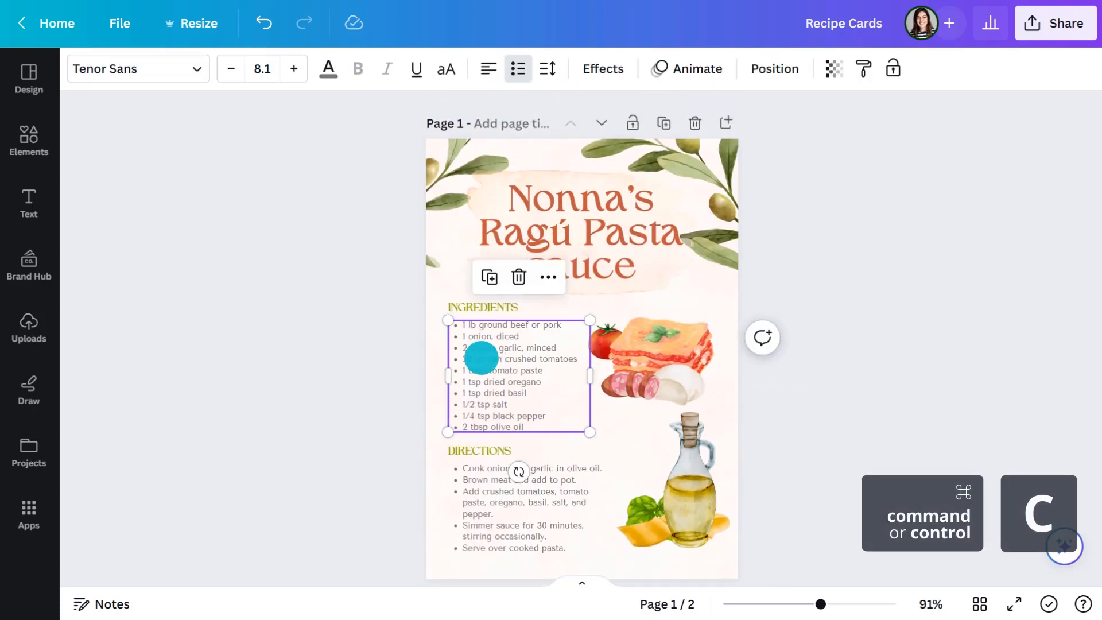
scroll(389, 481, "down", 5)
scroll(389, 481, "down", 2)
key("ctrl+v")
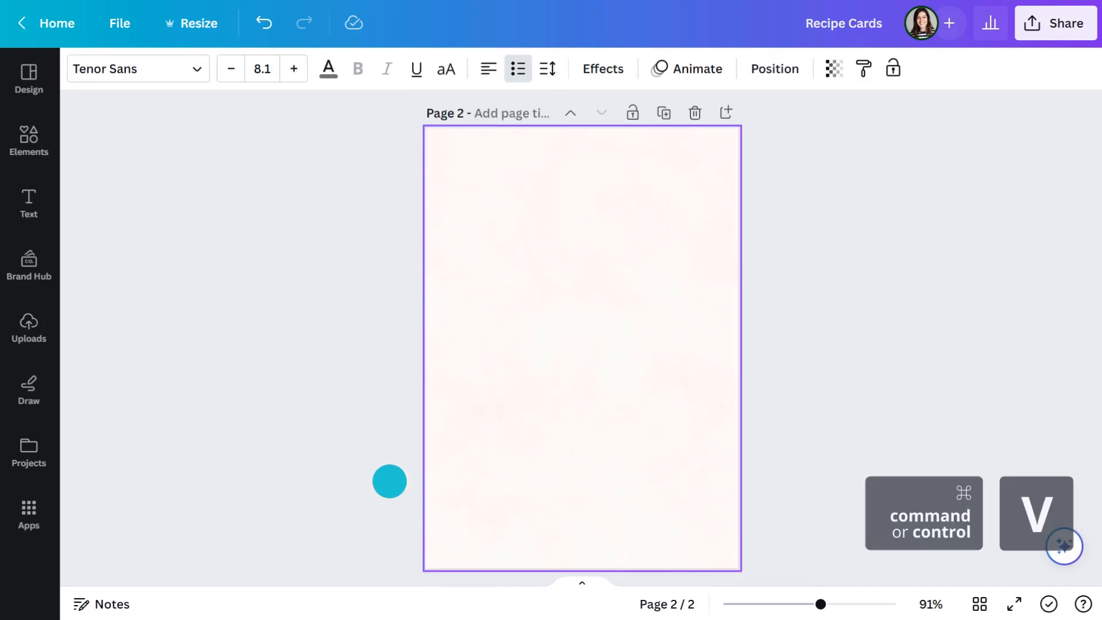
Position the pasted text box mid-page, enlarge it to size 9 and replace its text with the memory starting "Every time I make this ragù sauce".
left_click_drag(508, 364, 551, 410)
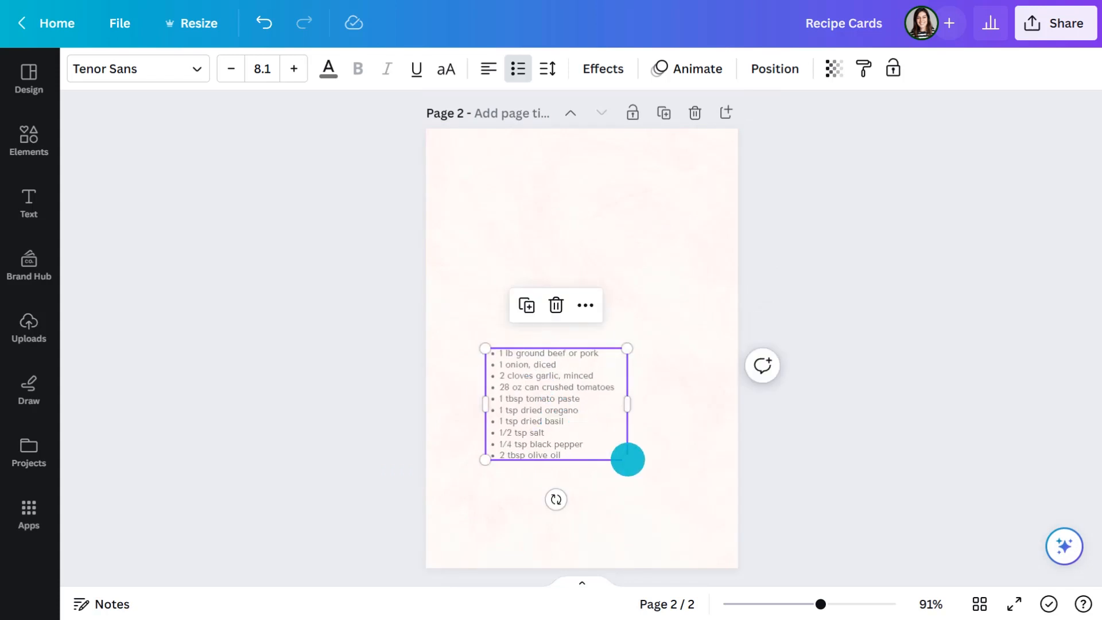
left_click_drag(627, 460, 643, 473)
type("Every time I make this ragù sauce, I think of")
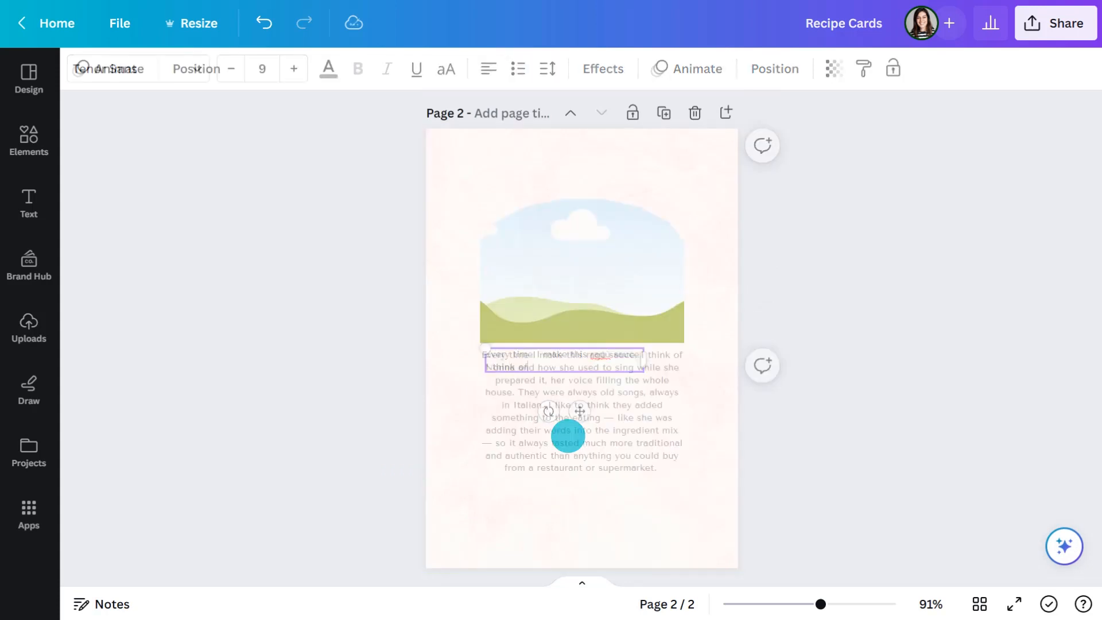
Upload the Nonna PNG image from Downloads and place it in the arched frame above the text.
left_click(40, 329)
left_click(201, 120)
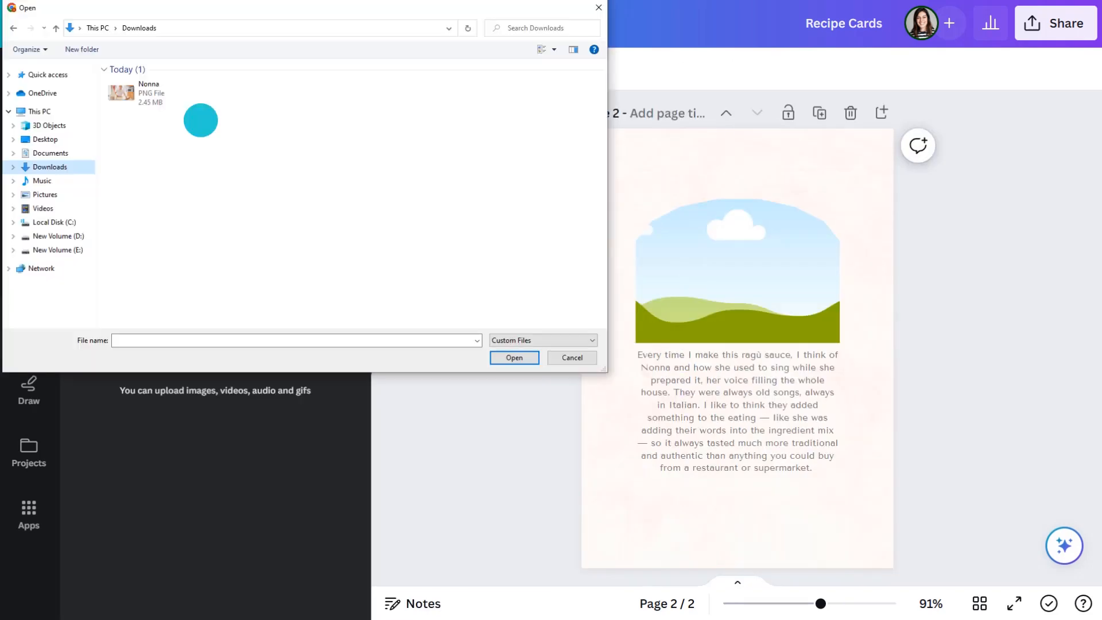
left_click(128, 96)
left_click(518, 360)
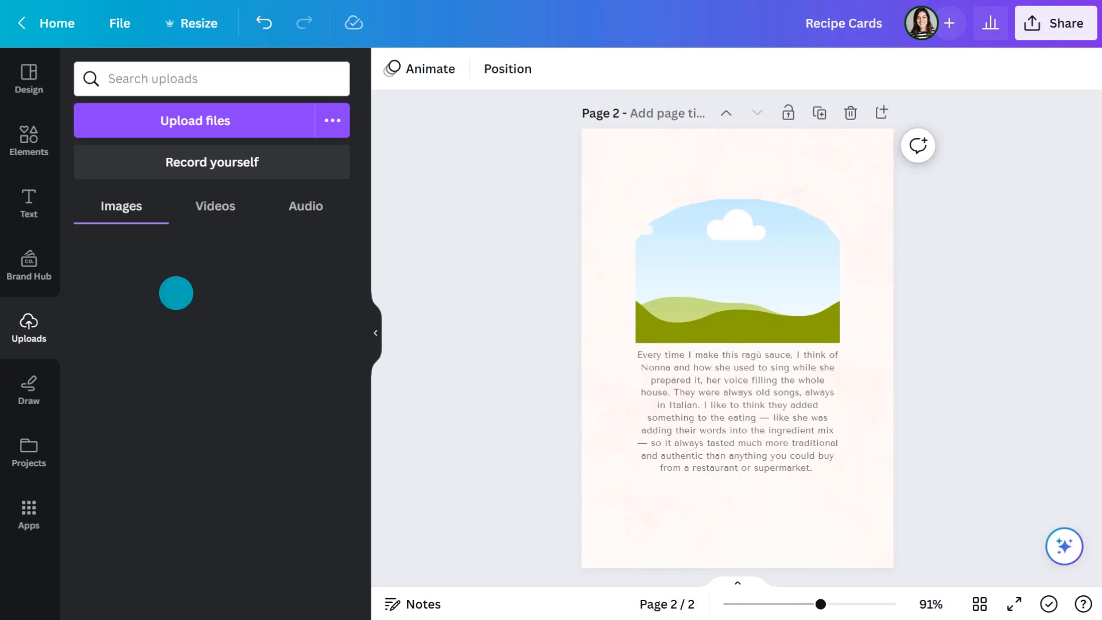
left_click_drag(174, 290, 721, 292)
Search the graphics for "watercolor potato" and add the sliced potatoes illustration to page 2.
left_click(33, 143)
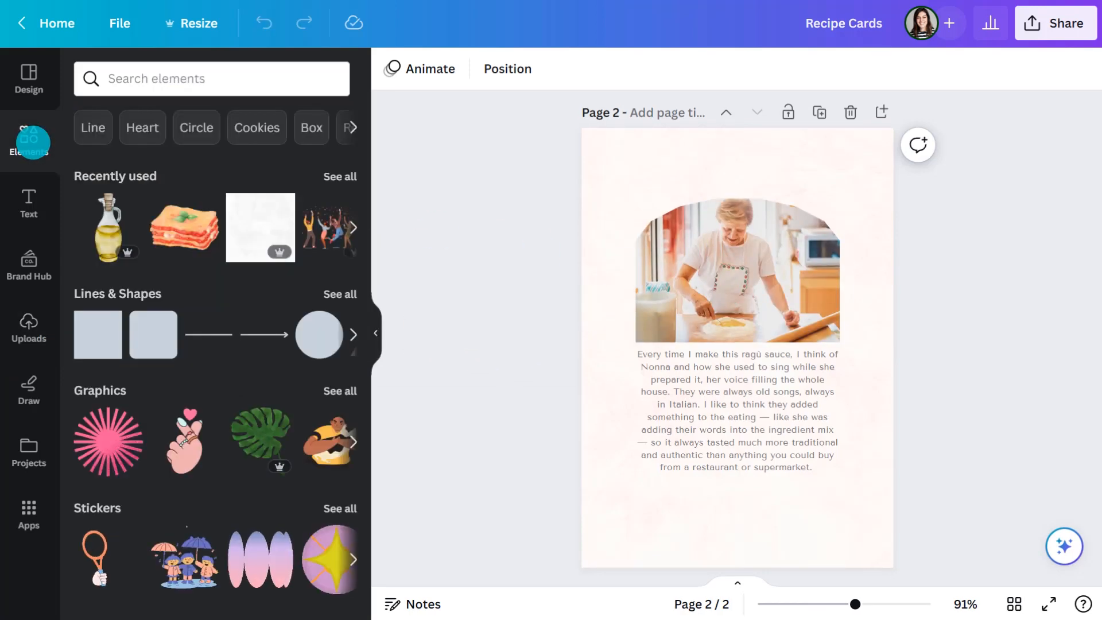
left_click(192, 77)
type("watercolor potato")
key("Return")
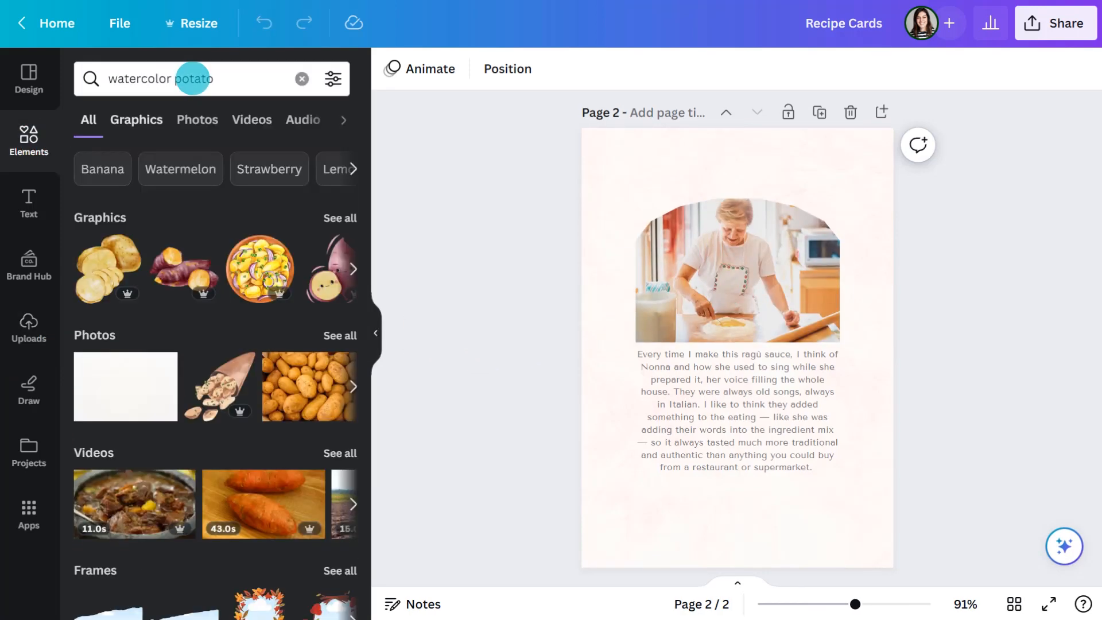
left_click(132, 120)
left_click(110, 253)
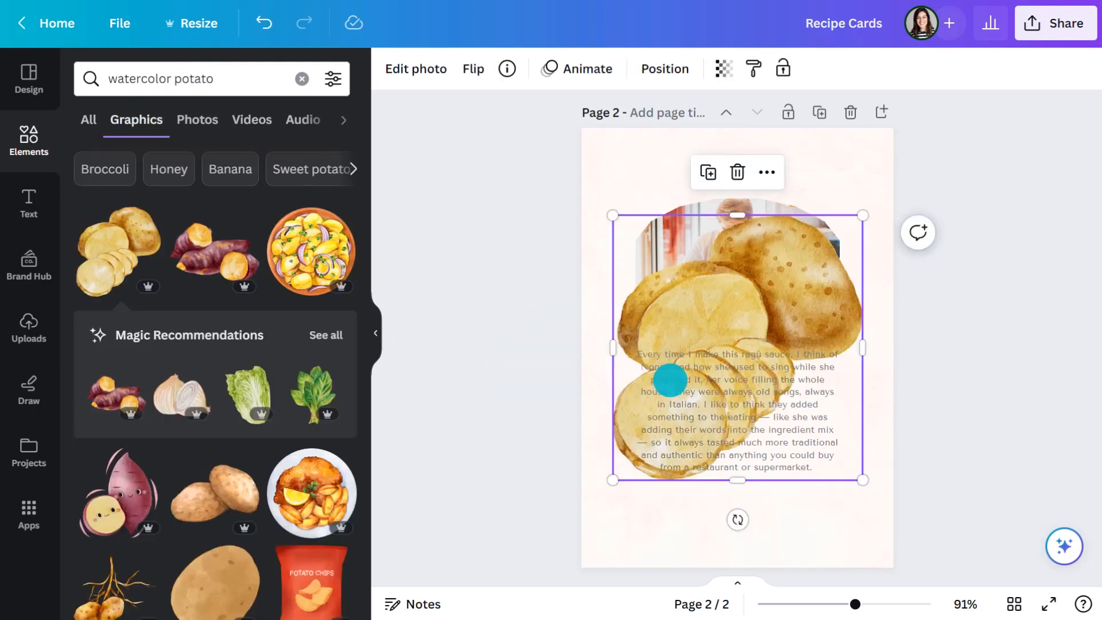
Find a graphic with "watercolor penne", place it in the page's lower-left corner and shrink the potatoes into the lower-right corner.
triple_click(232, 79)
type("watercolor penne")
key("Return")
left_click_drag(216, 252, 648, 505)
left_click_drag(615, 217, 864, 502)
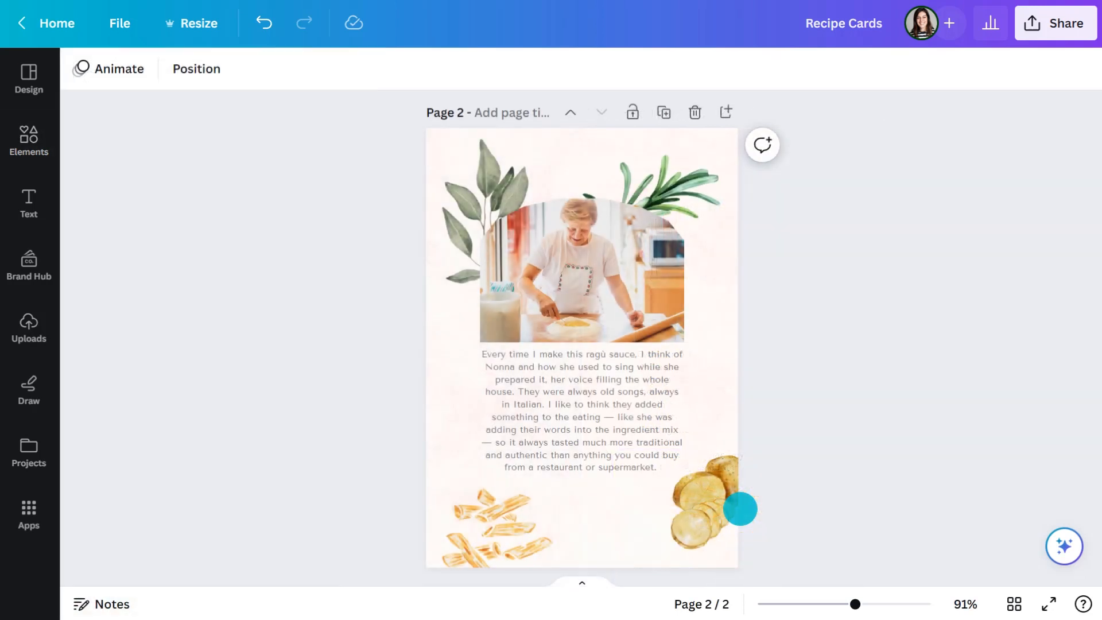
Choose portrait invitations as the print product for the two-page card and view the mockup enlarged.
left_click(1054, 23)
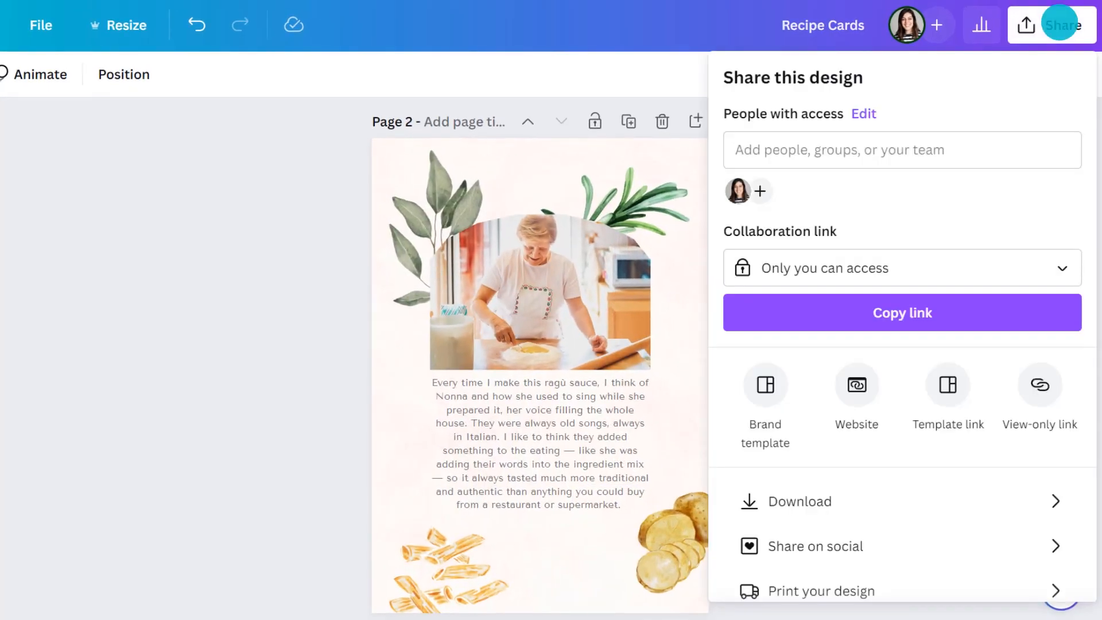
scroll(1004, 200, "down", 2)
left_click(817, 524)
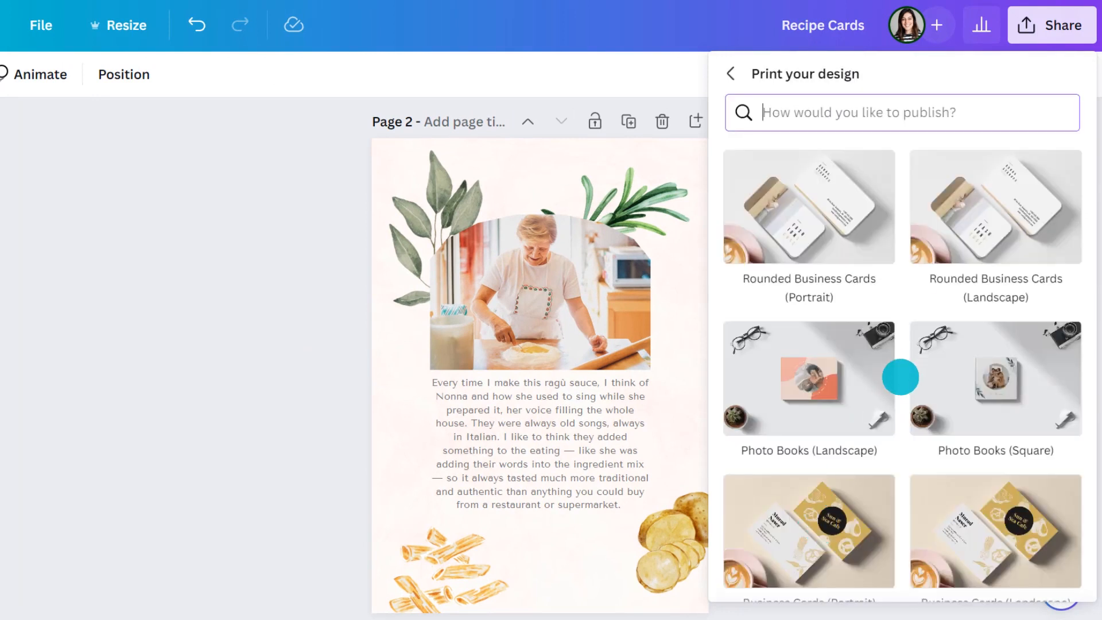
scroll(901, 376, "down", 5)
left_click(814, 292)
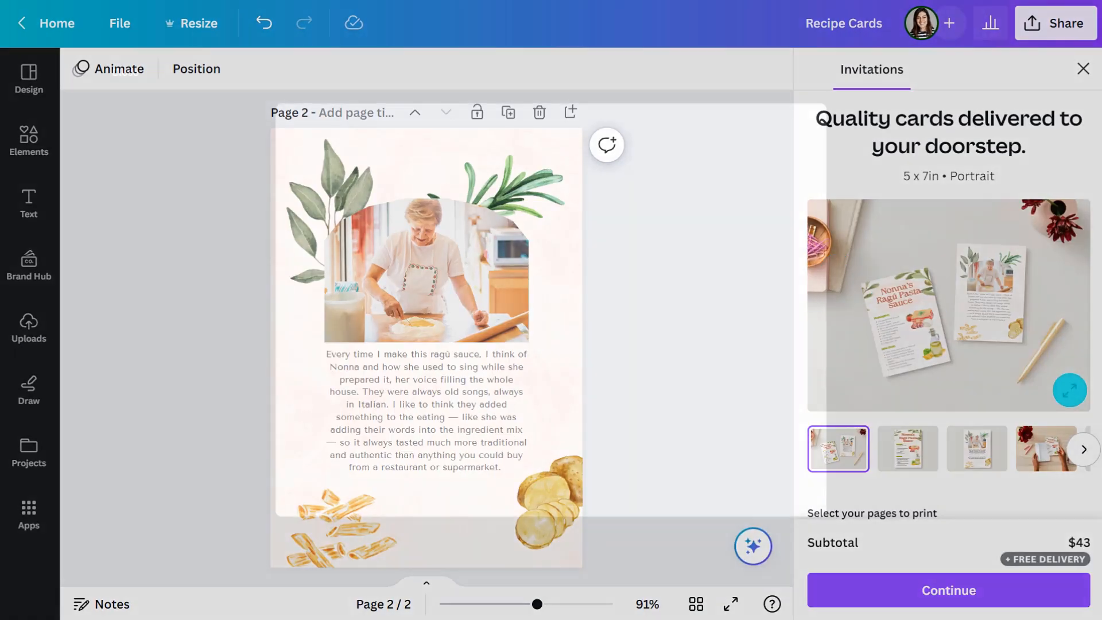
left_click(1069, 390)
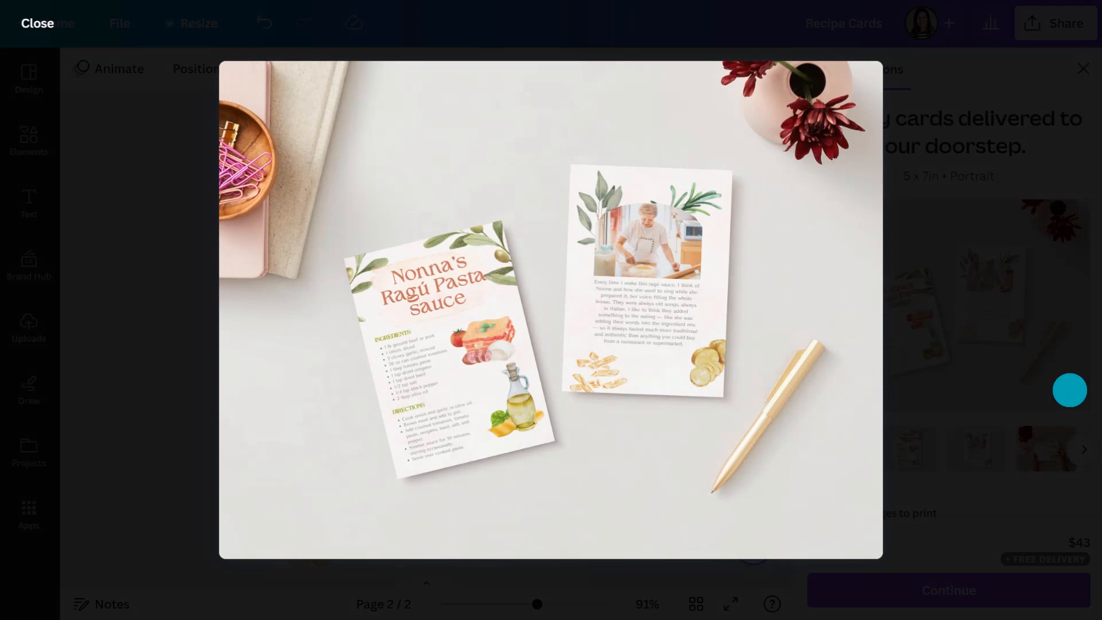
left_click(264, 106)
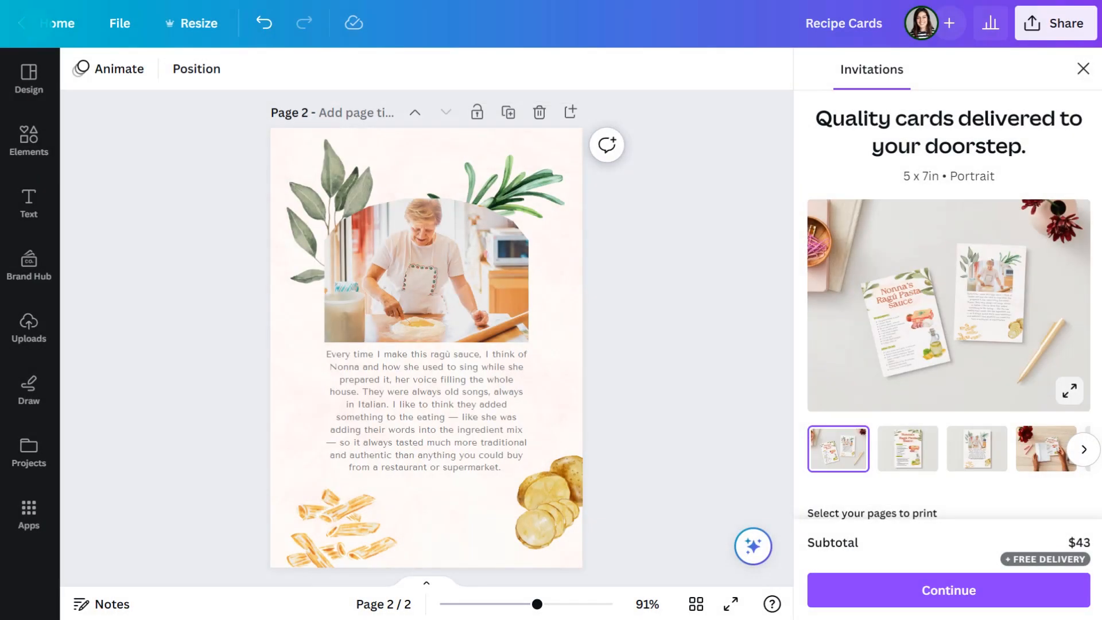
Set the print order quantity to 10 invitations.
scroll(863, 492, "down", 7)
left_click(889, 433)
scroll(888, 413, "up", 3)
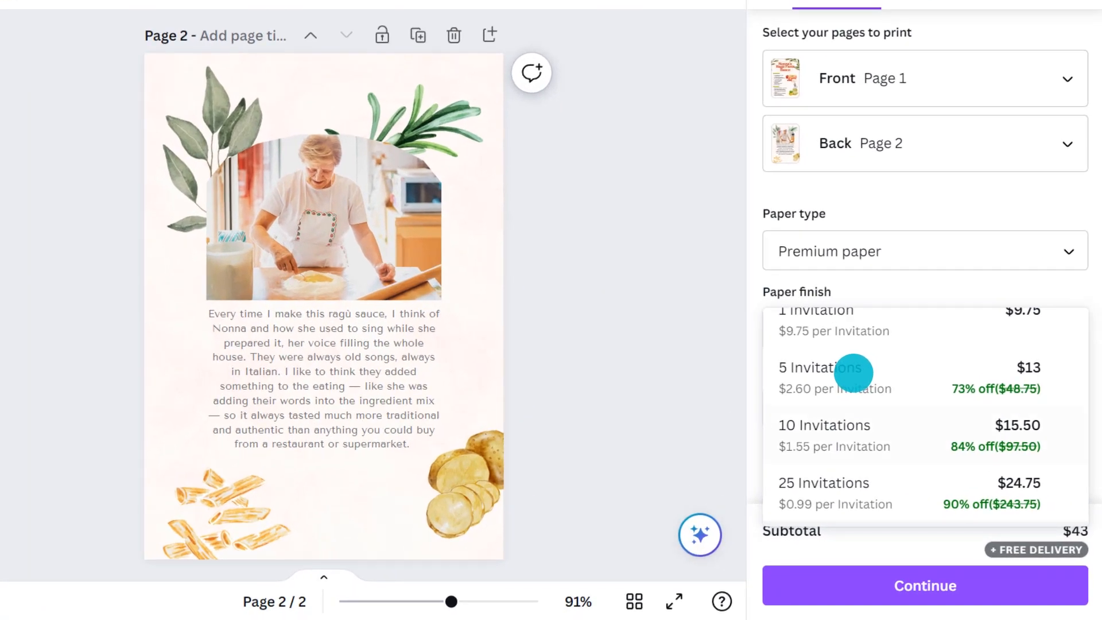
left_click(851, 421)
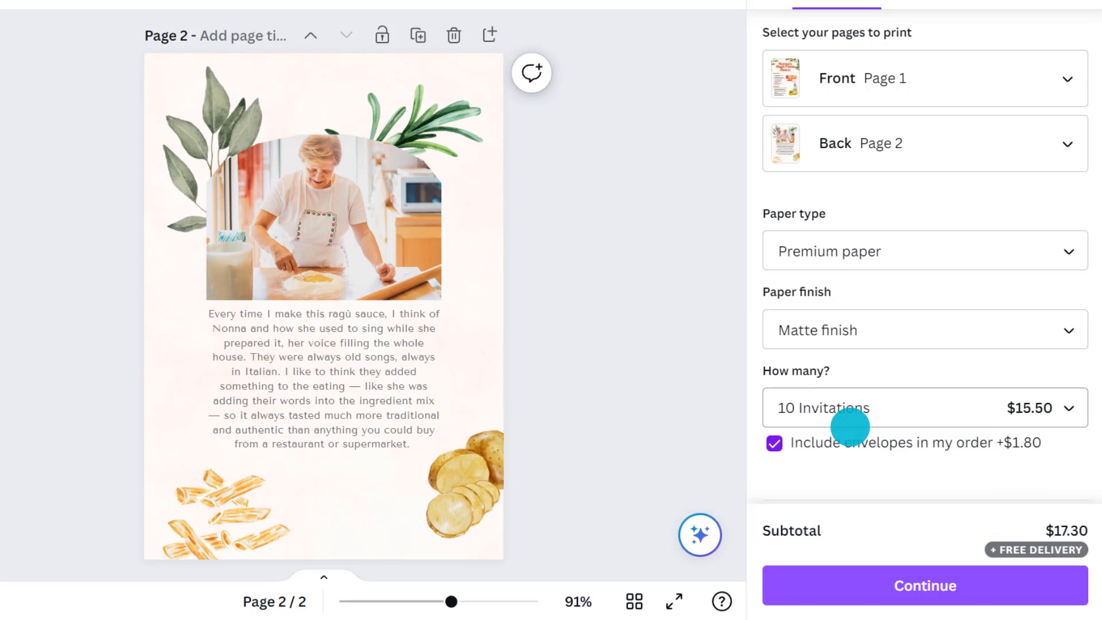